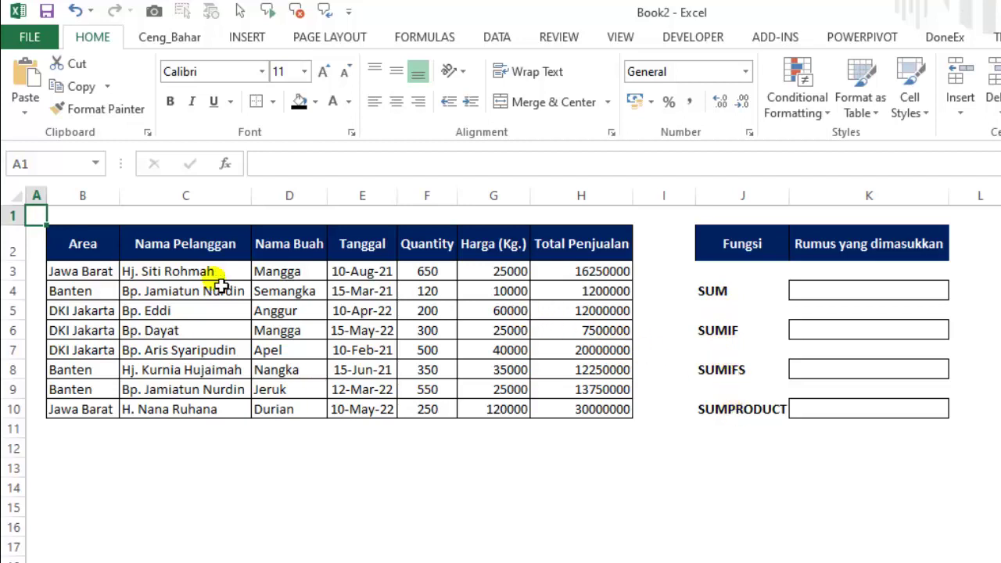
- Total the Quantity column in cell K4, beside the SUM label, with the formula =SUM(F3:F10)
click(86, 255)
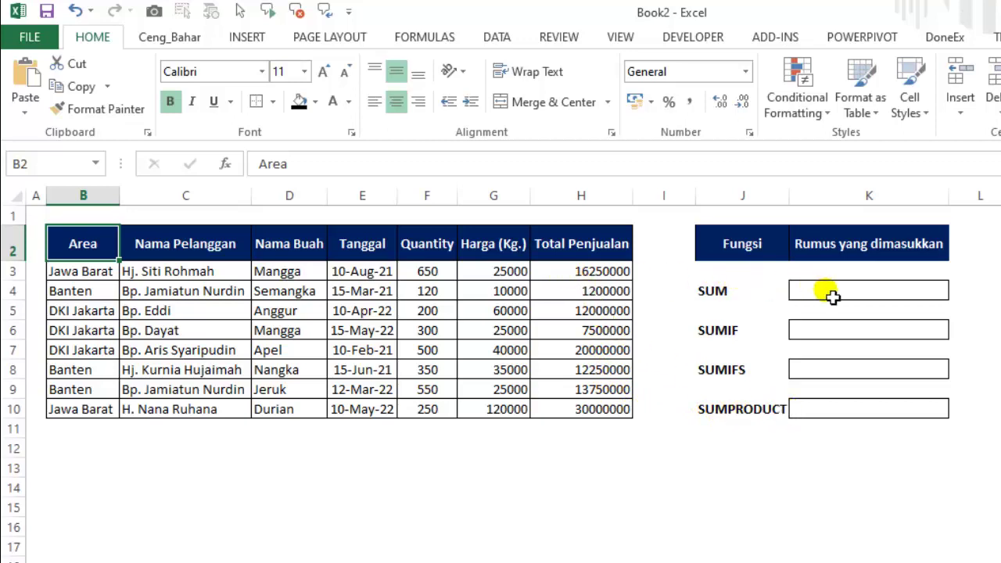
click(722, 297)
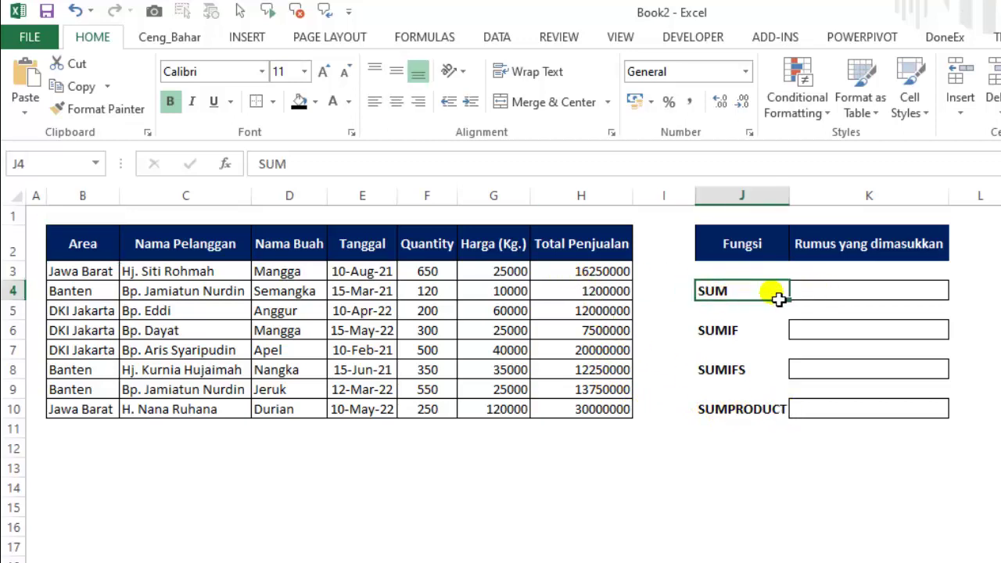
click(830, 299)
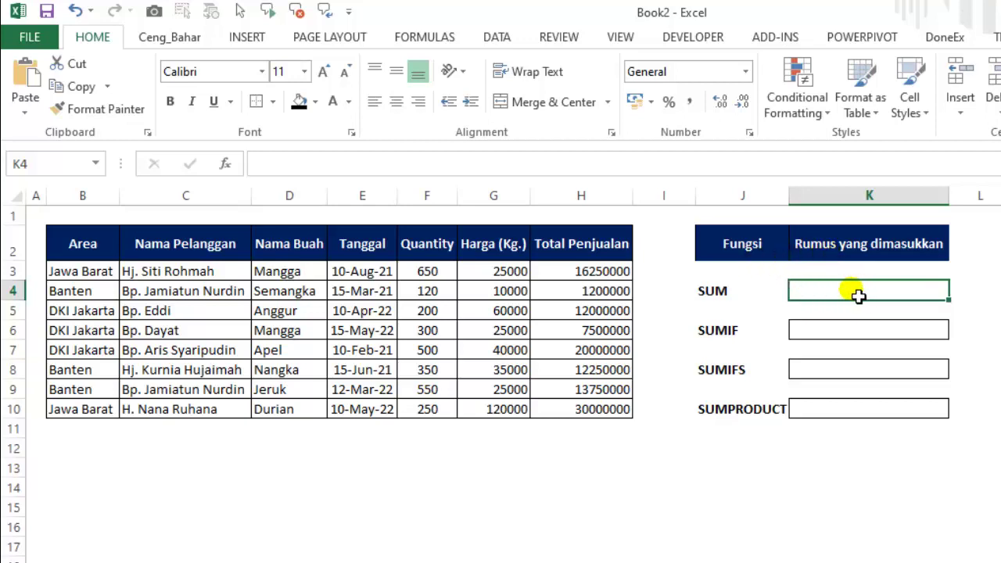
click(829, 294)
text(=)
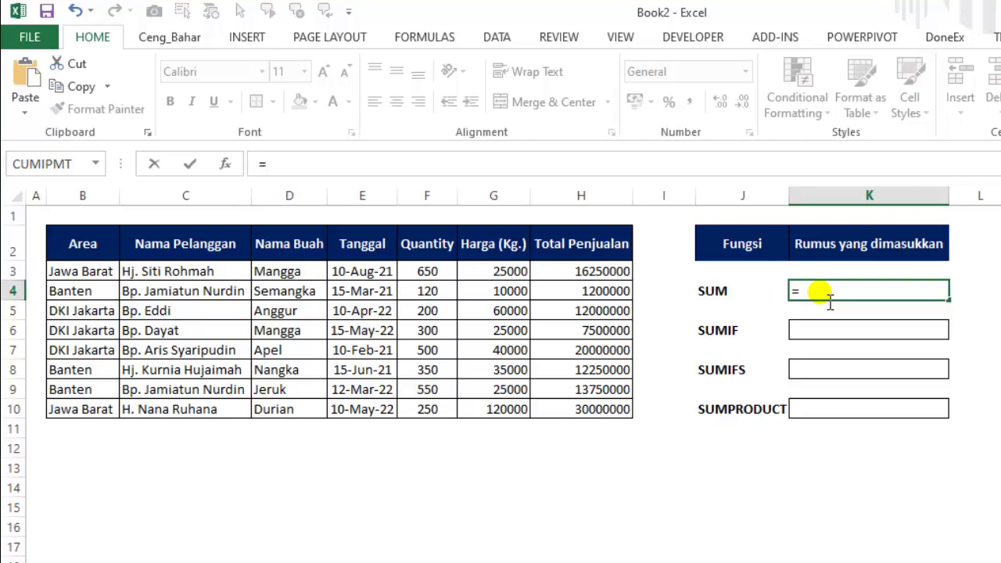
text(UM)
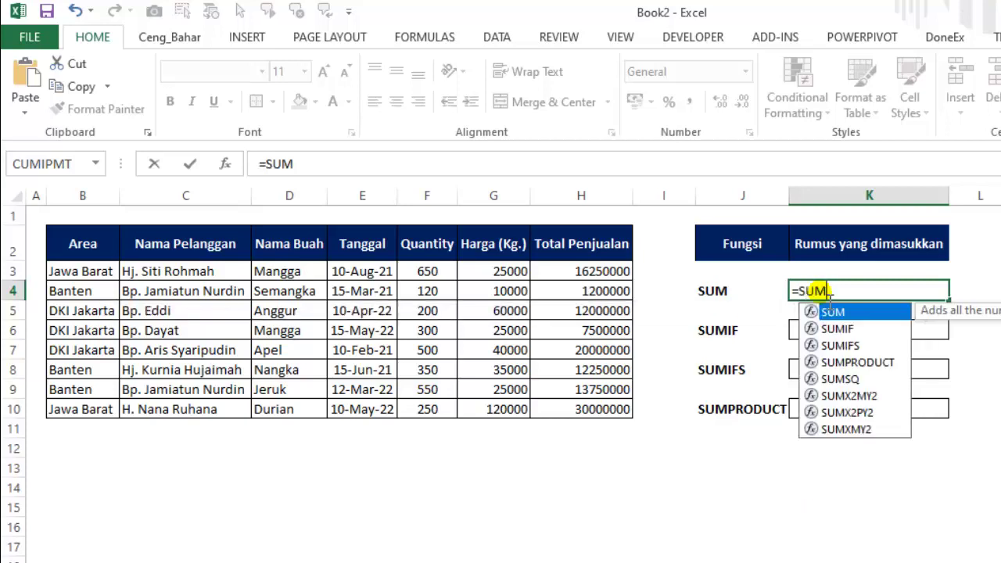
text(()
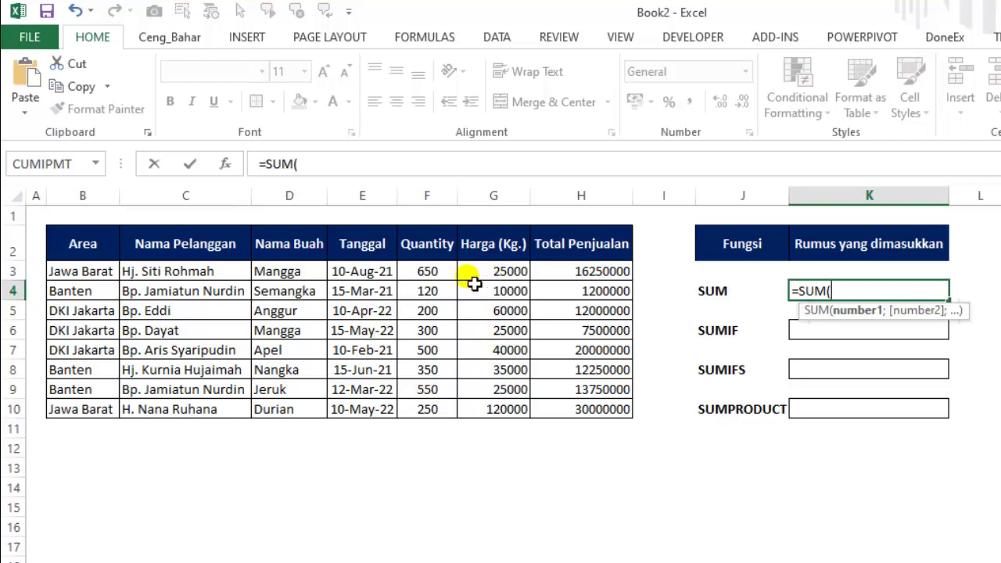
click(434, 278)
drag(434, 277, 441, 411)
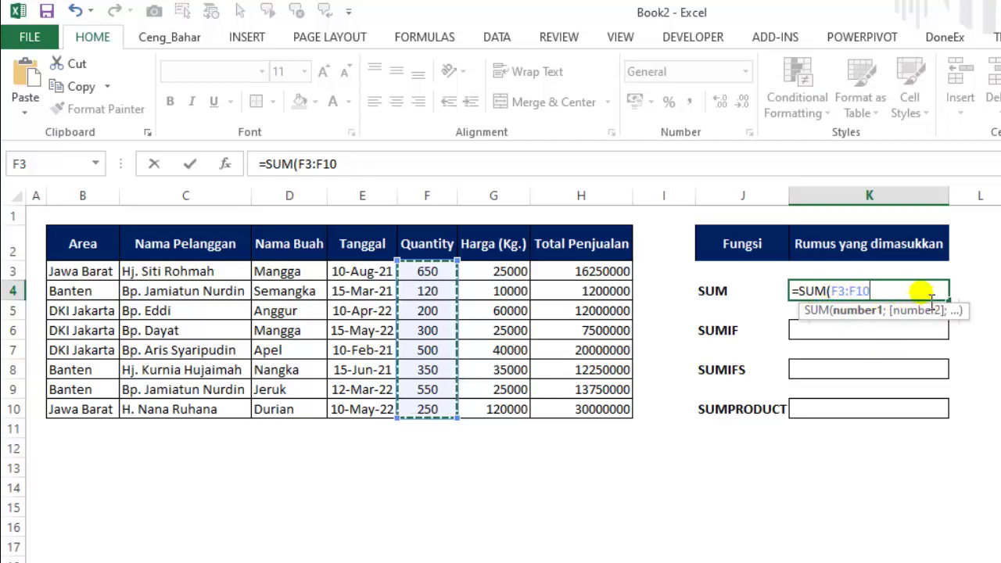
text(;)
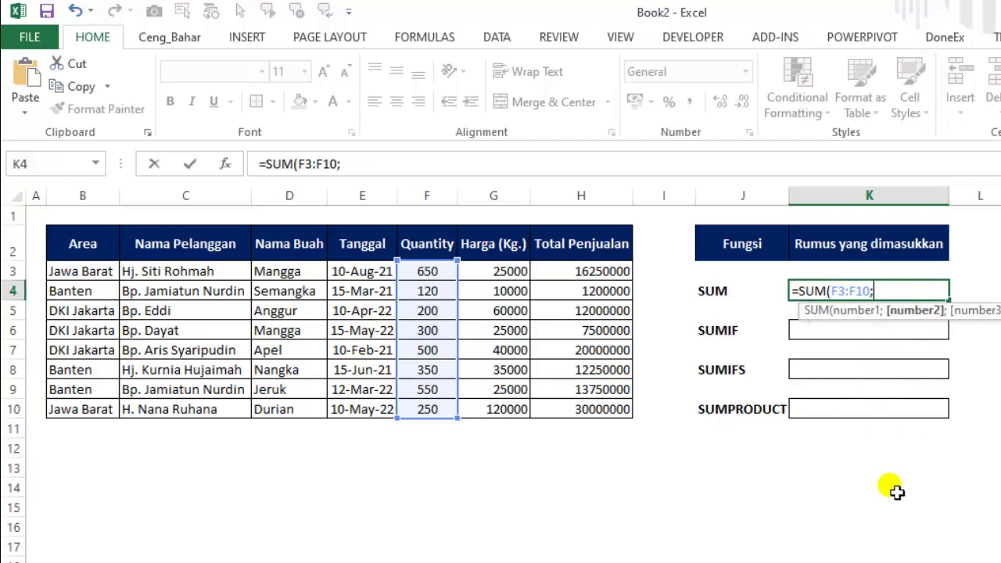
key(BackSpace)
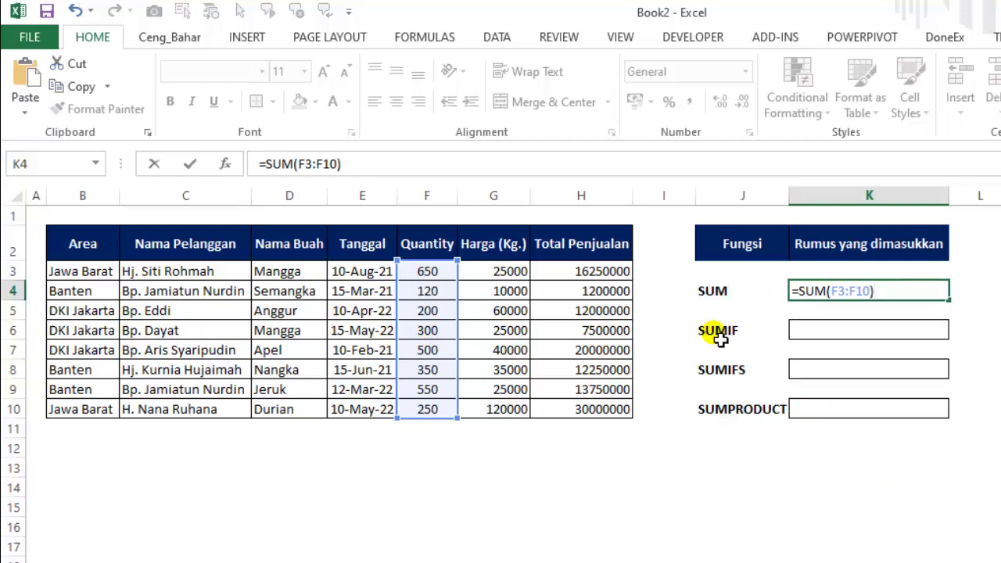
key(Return)
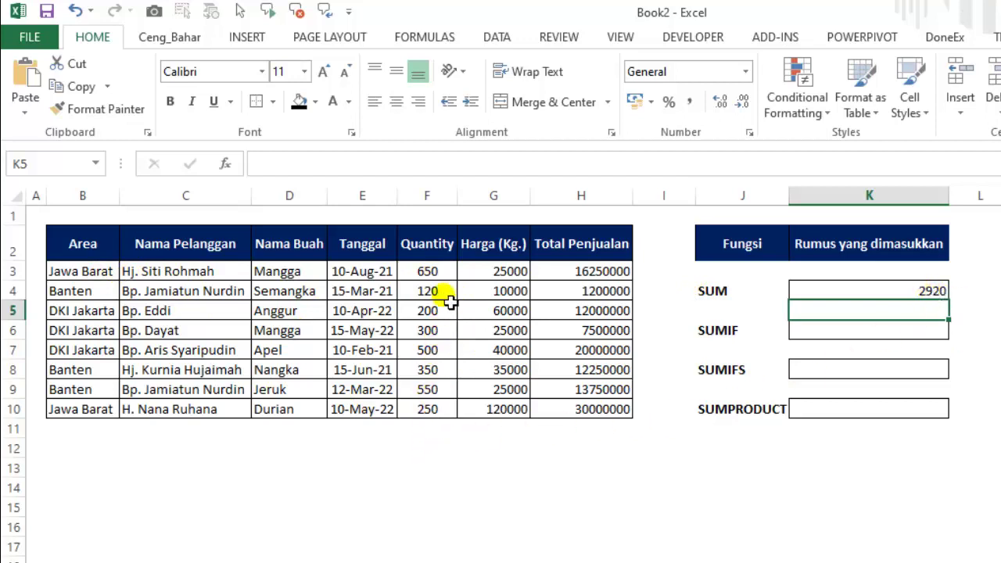
drag(448, 280, 446, 414)
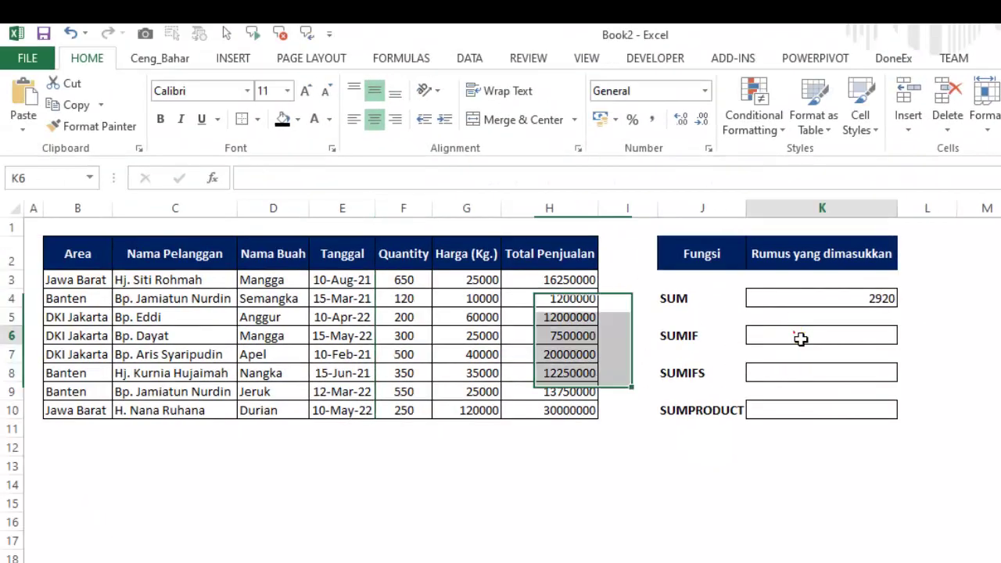
- Sum the quantities for Mangga in cell K6 with the formula =SUMIF(D3:D10;"Mangga";F3:F10)
click(516, 11)
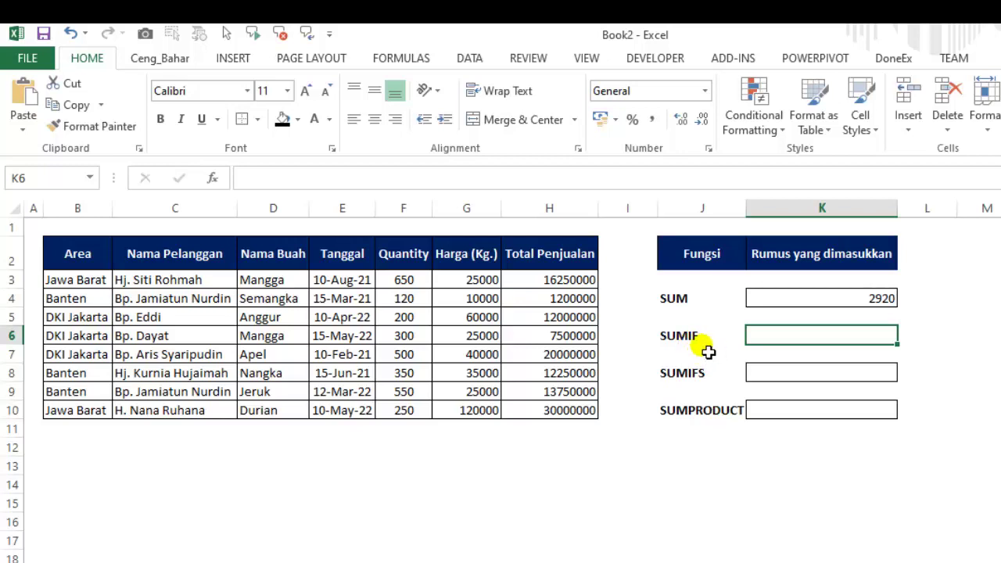
click(777, 338)
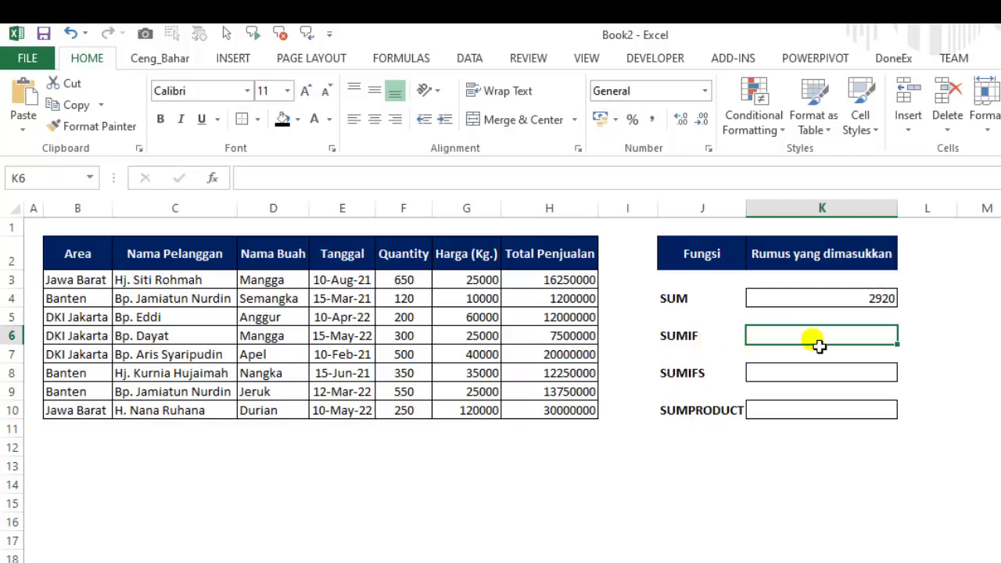
text(=)
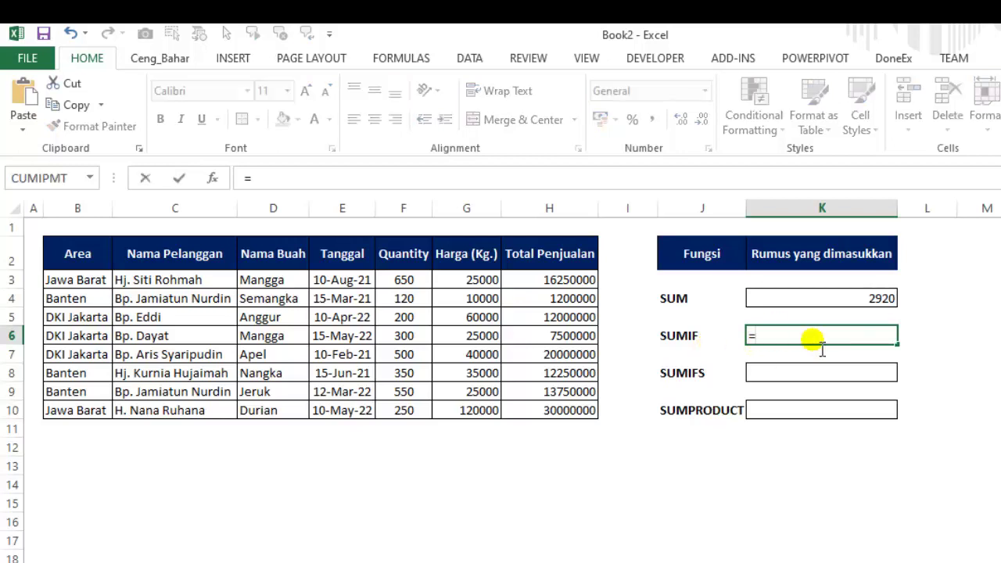
text(SUMIF)
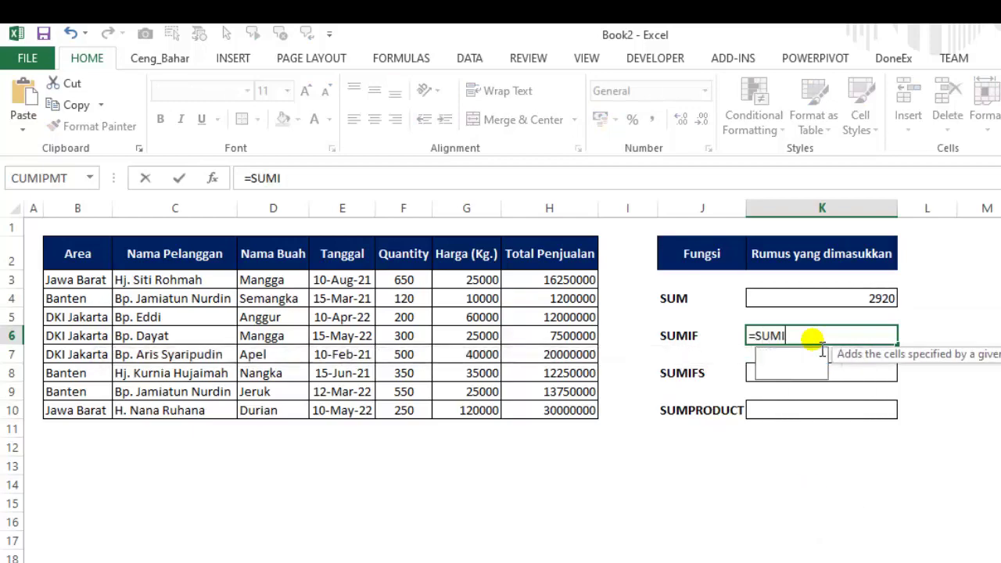
text(()
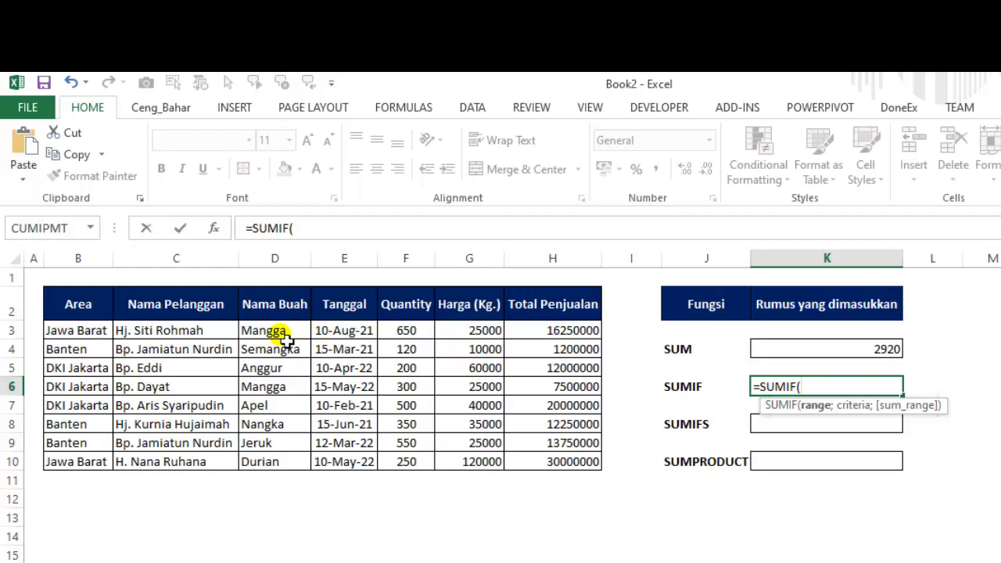
click(286, 336)
drag(288, 341, 290, 461)
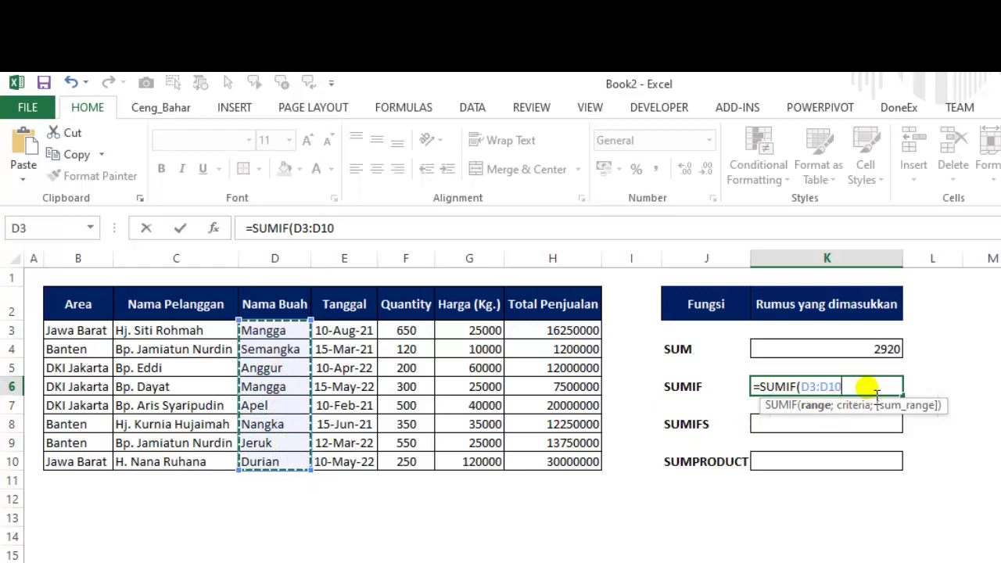
text(;)
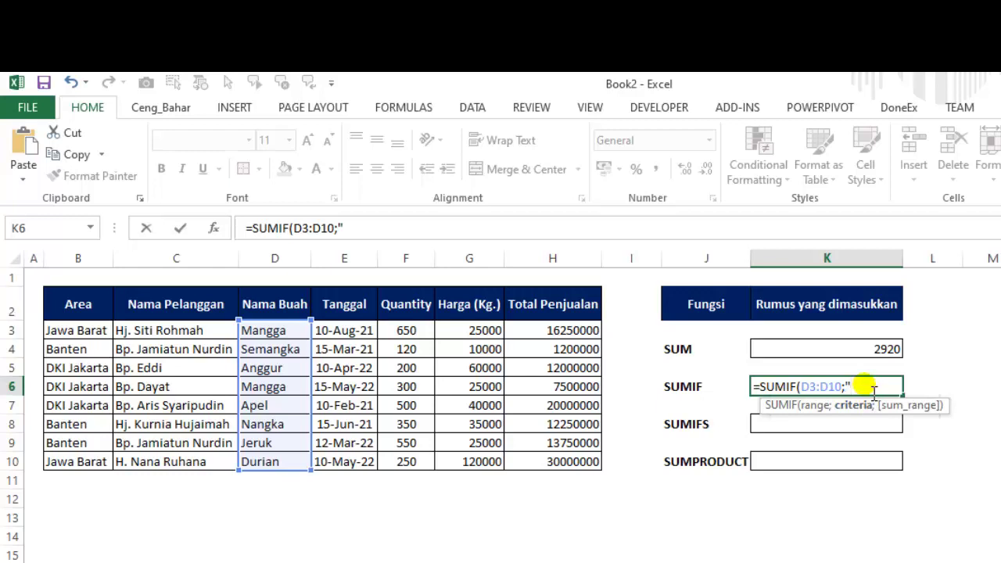
text(Mangga)
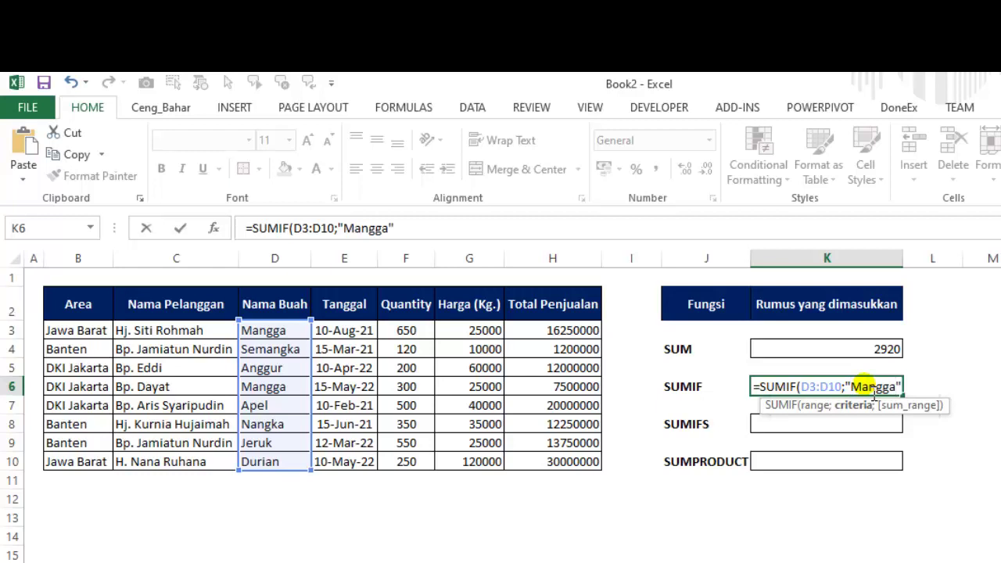
text(;)
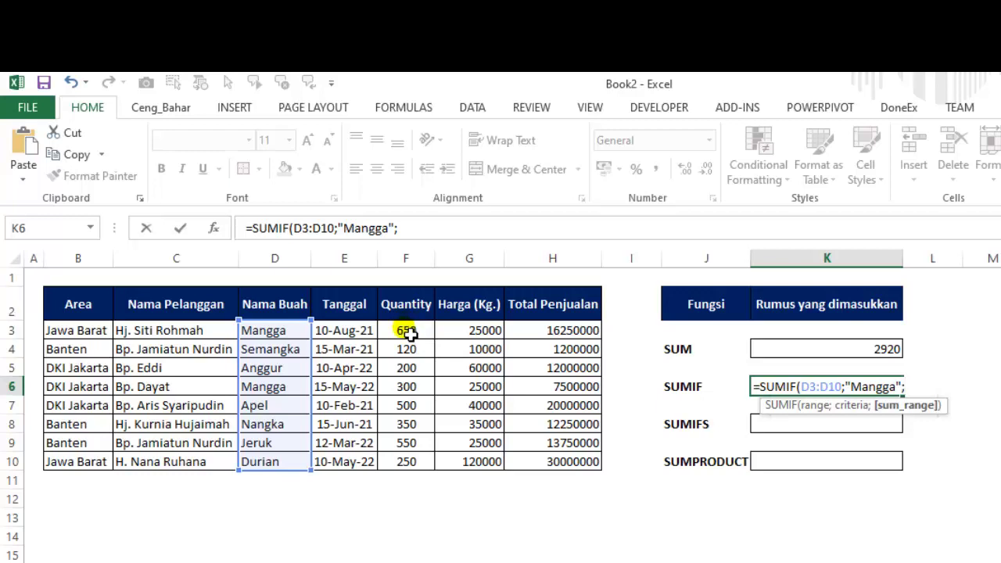
drag(408, 333, 418, 460)
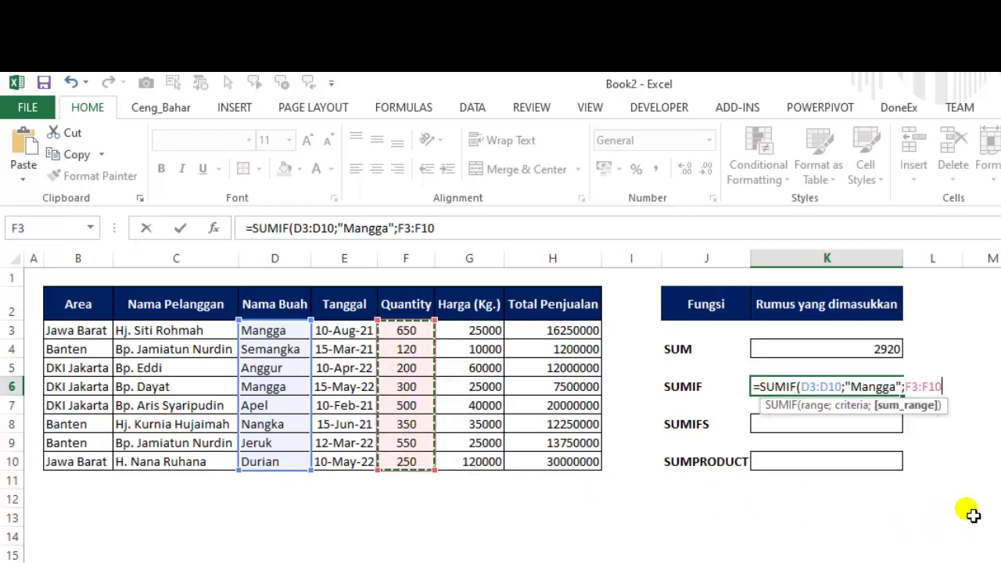
text())
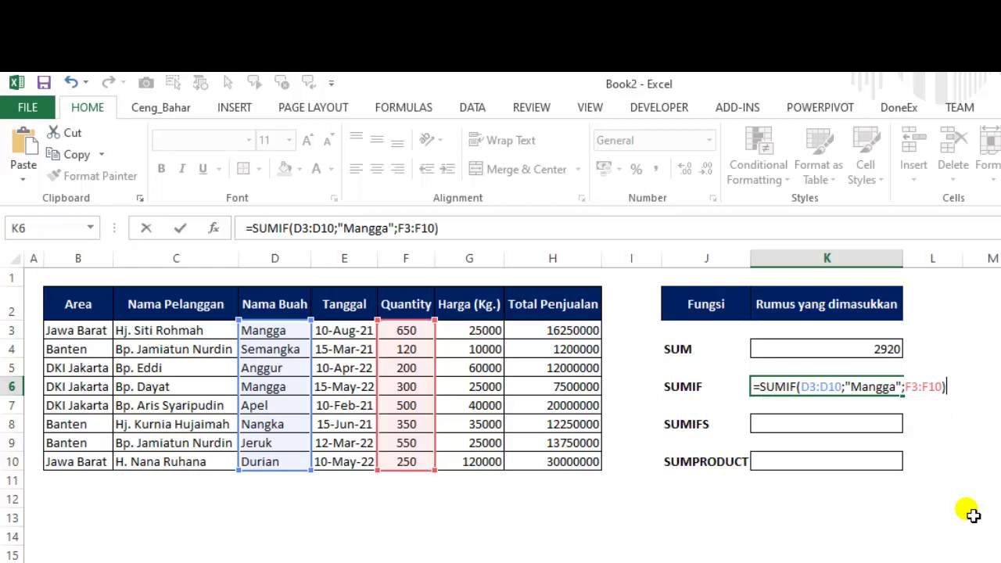
key(Return)
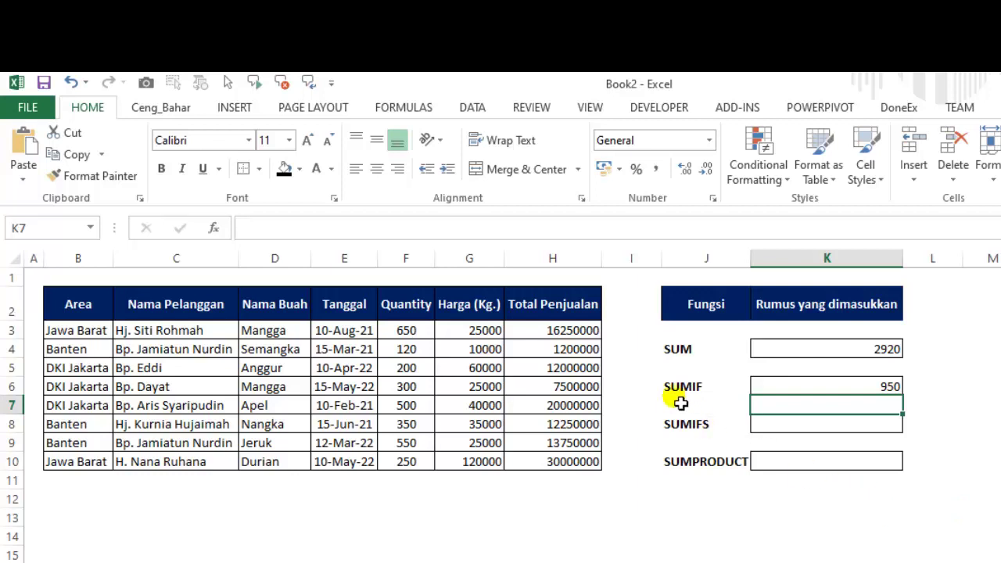
- Fill both Mangga cells in the Nama Buah column, D3 and D6, with yellow
click(791, 391)
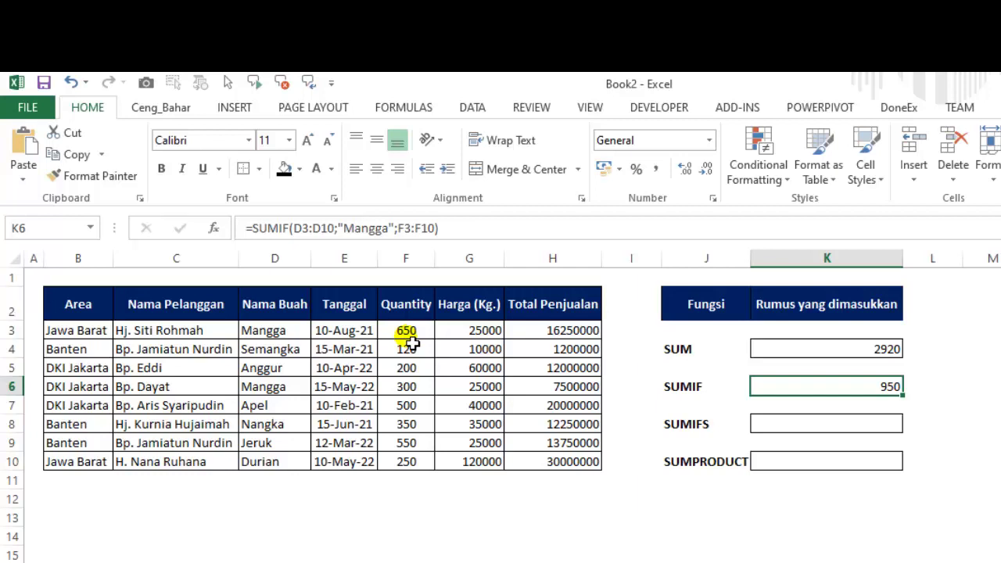
click(264, 330)
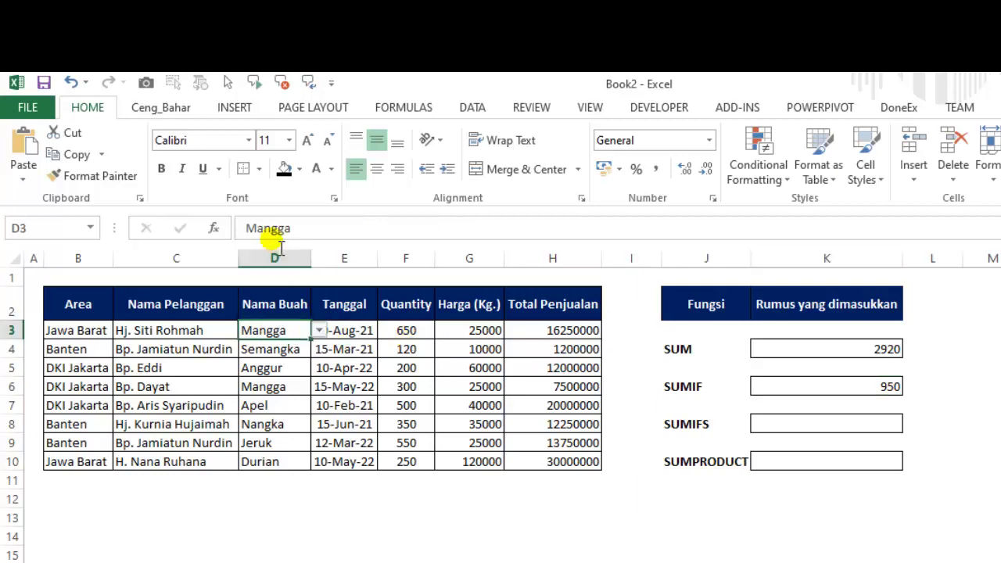
click(298, 169)
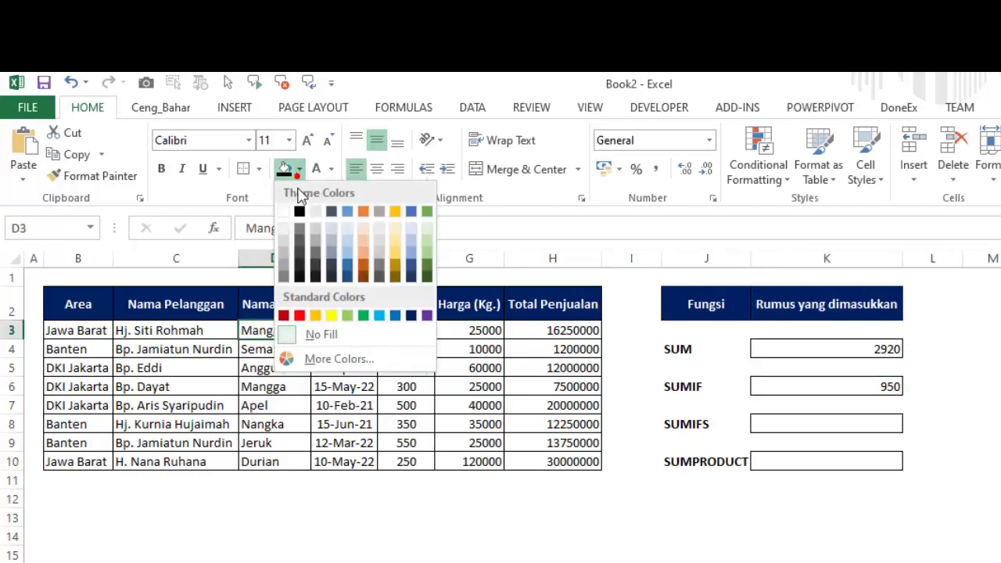
click(332, 316)
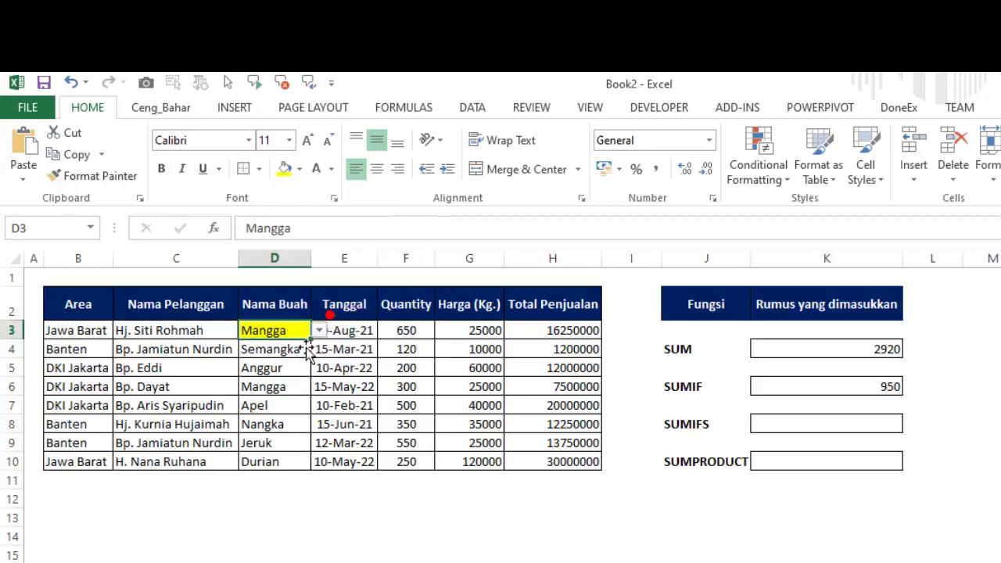
click(266, 387)
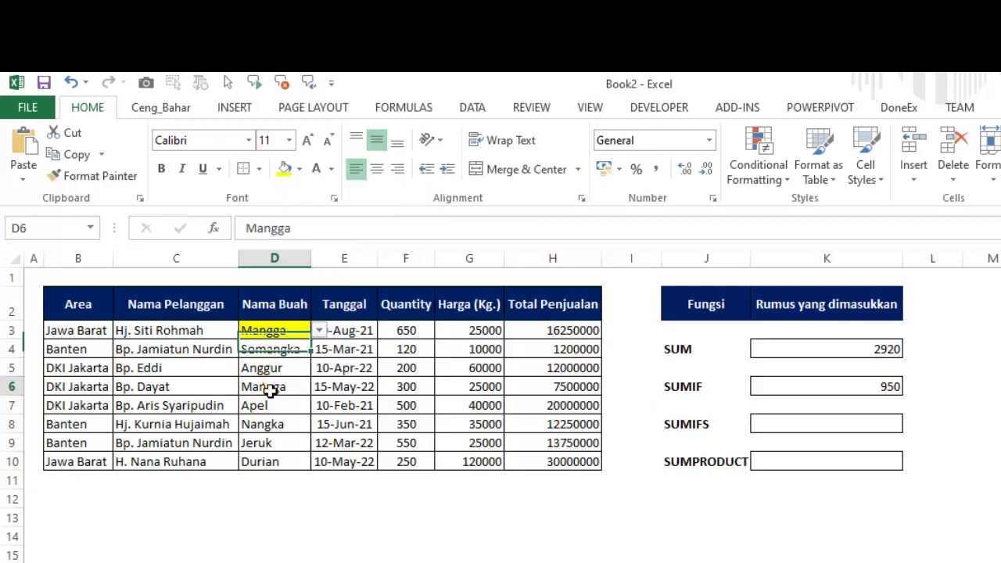
click(285, 168)
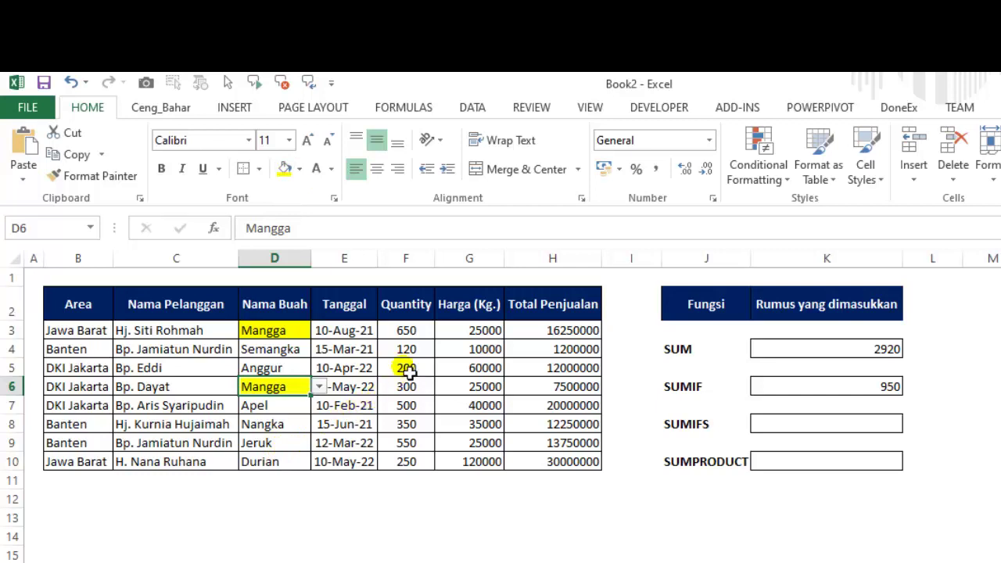
- Fill the matching Mangga quantities in cells F3 and F6 with yellow, and select the SUMIF result for comparison
click(411, 332)
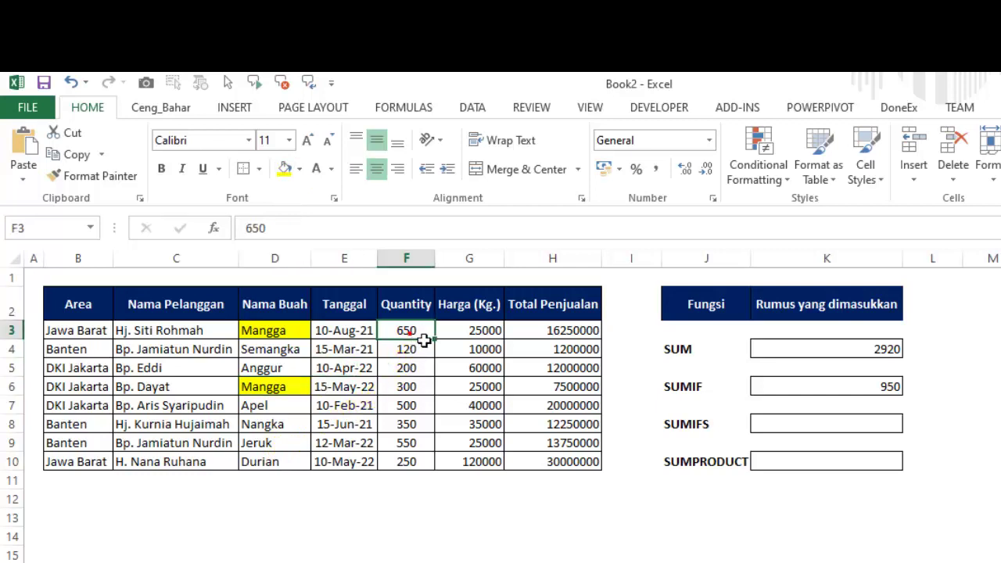
click(284, 169)
click(415, 388)
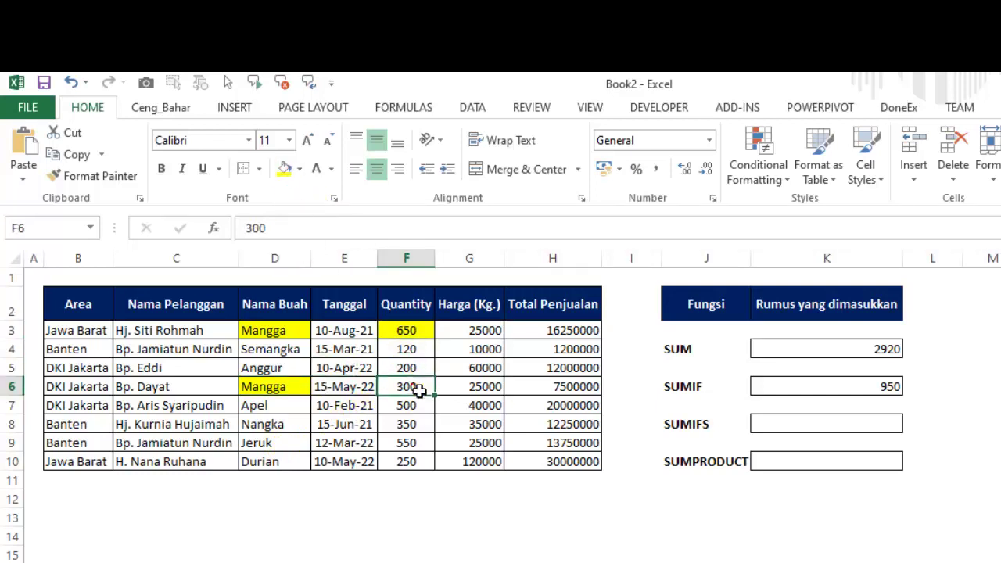
click(284, 169)
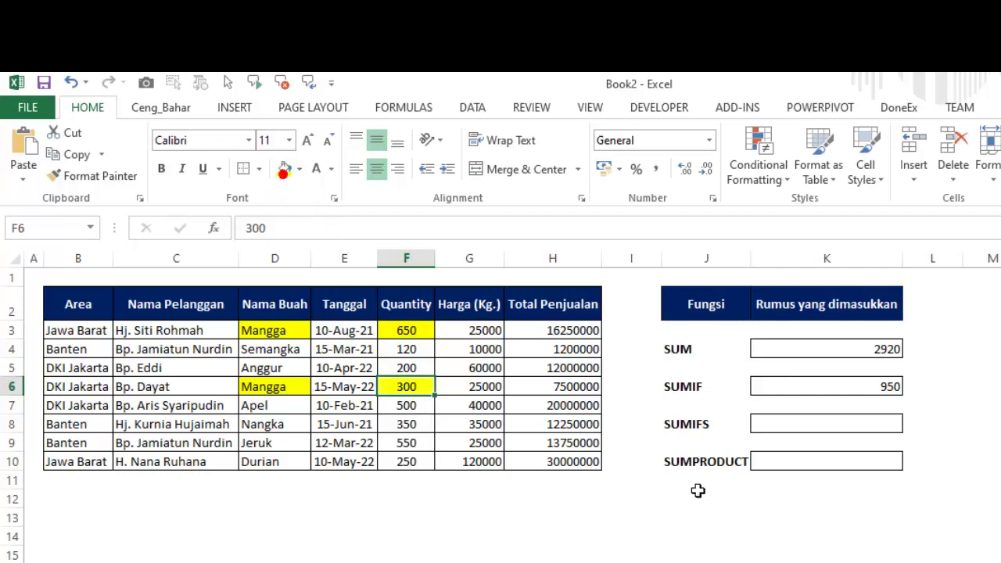
click(802, 393)
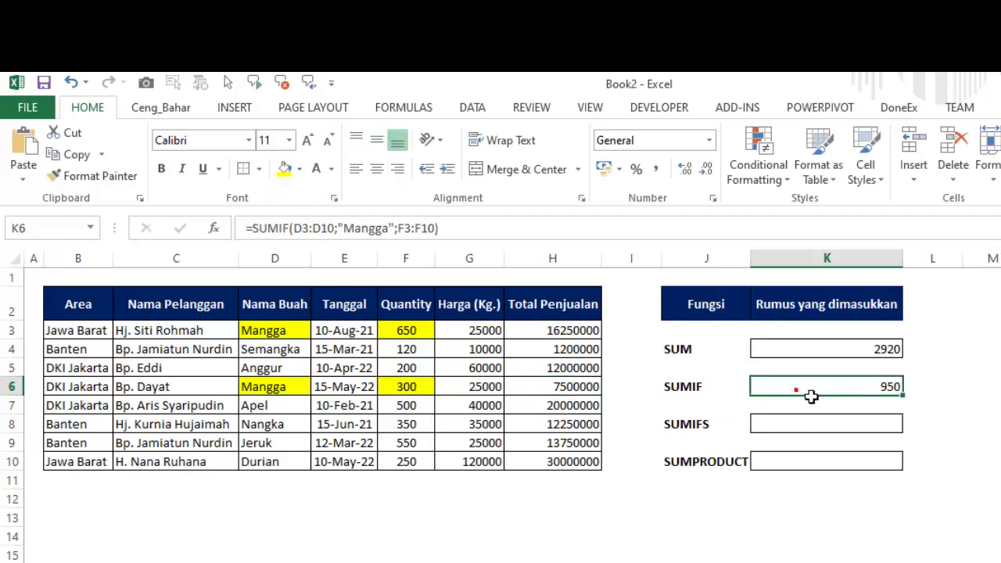
click(879, 396)
- Sum the Mangga quantities for Jawa Barat in cell K8 with the formula =SUMIFS(F3:F10;B3:B10;"Jawa Barat";D3:D10;"Mangga")
click(826, 434)
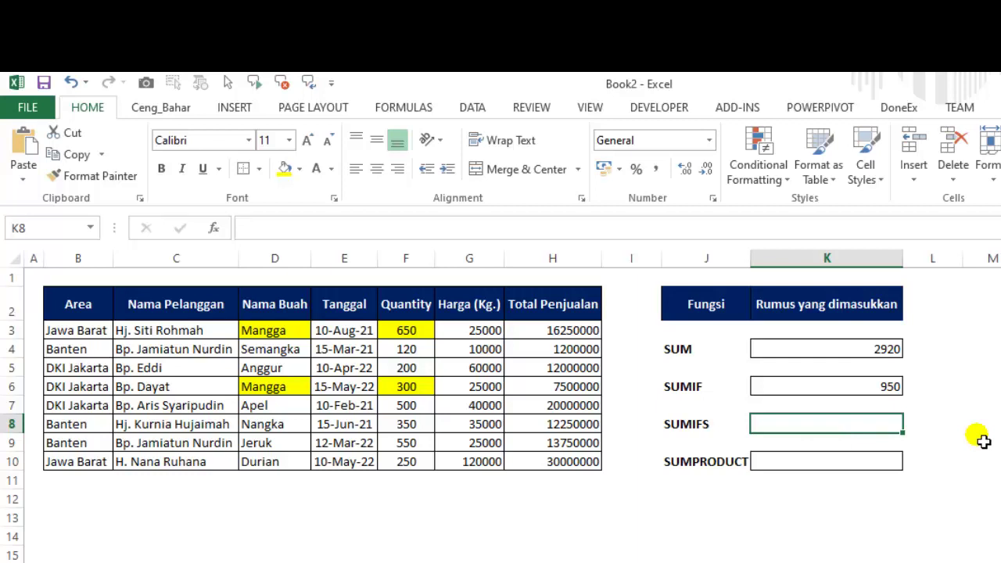
text(=)
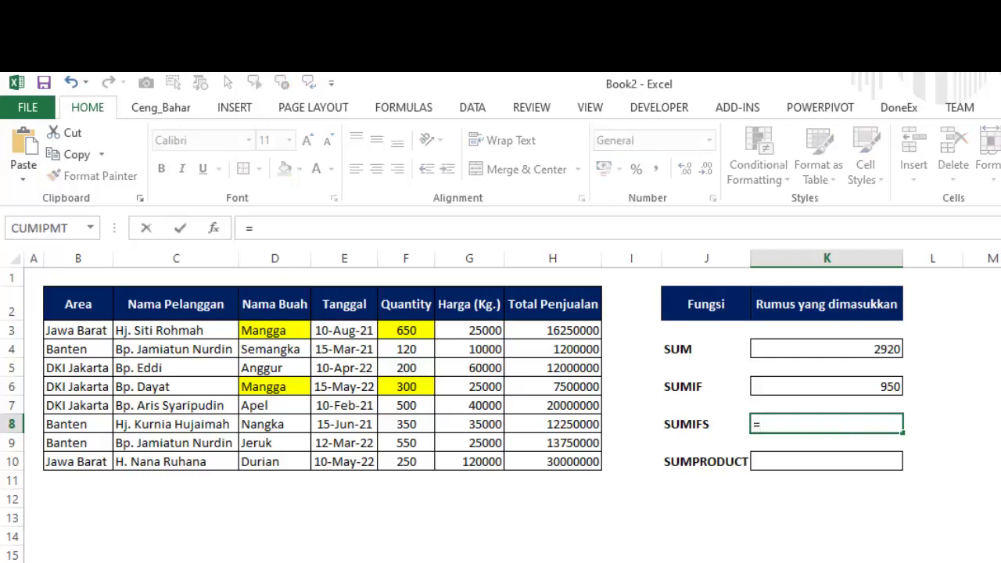
text(SUMIF)
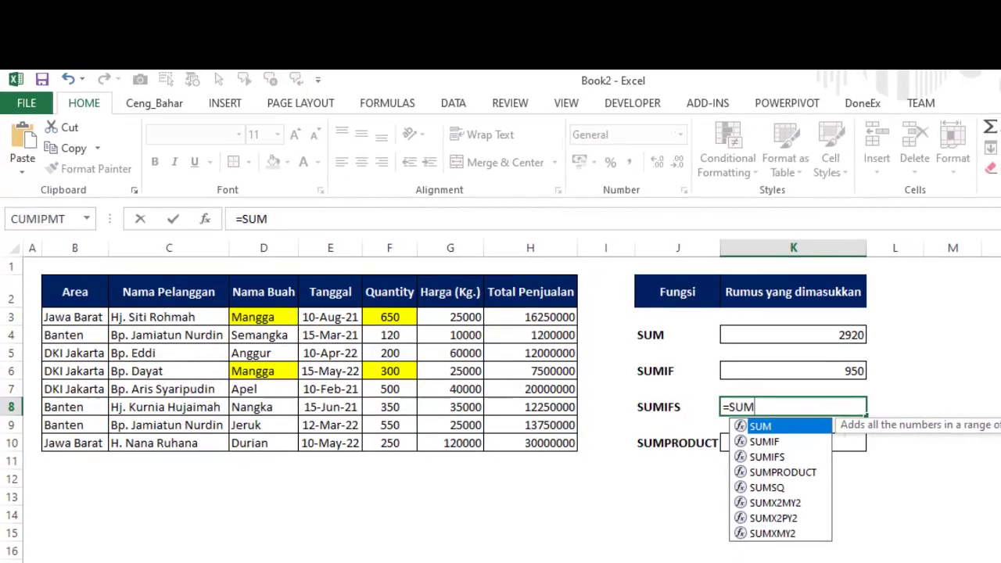
text(S)
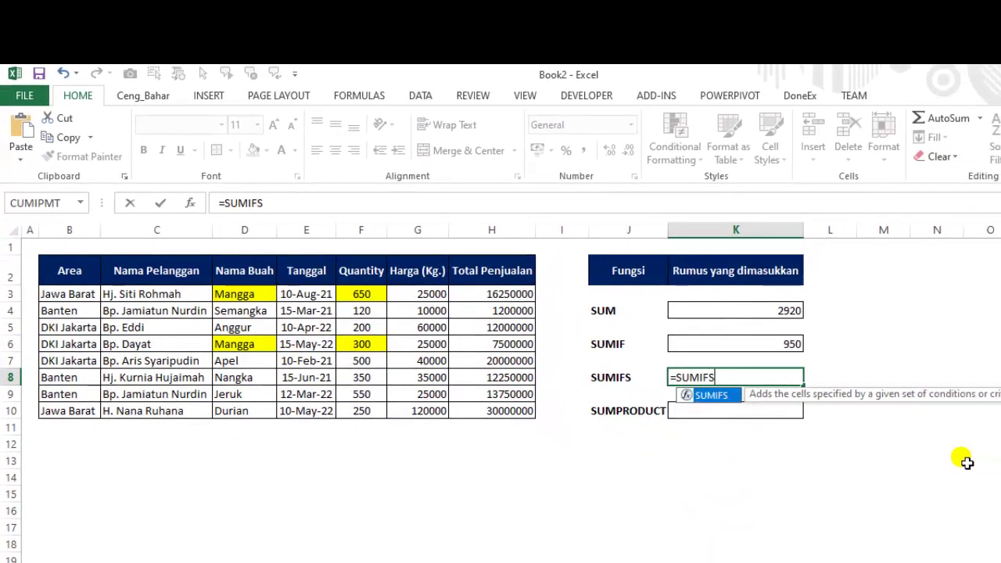
text(()
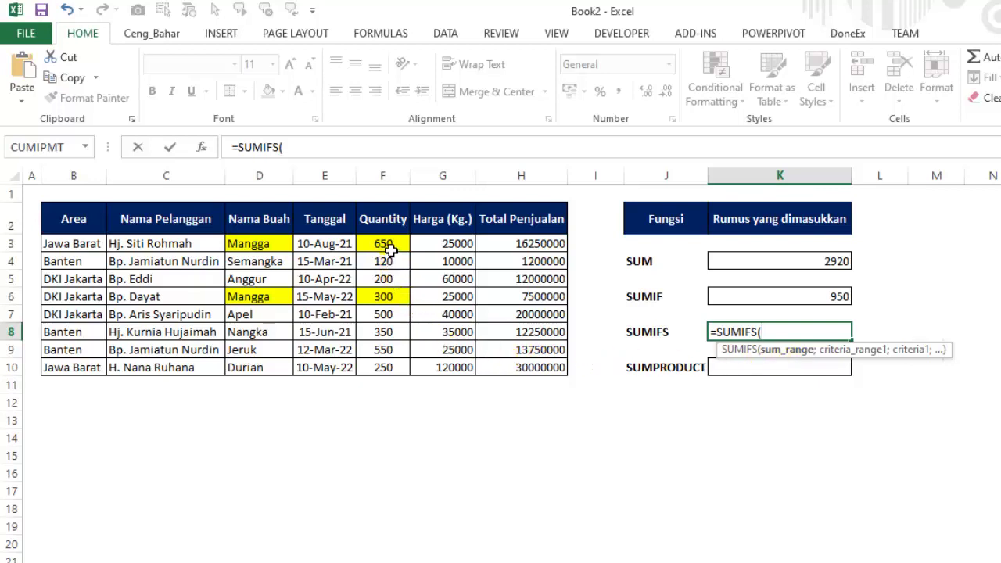
drag(389, 248, 395, 370)
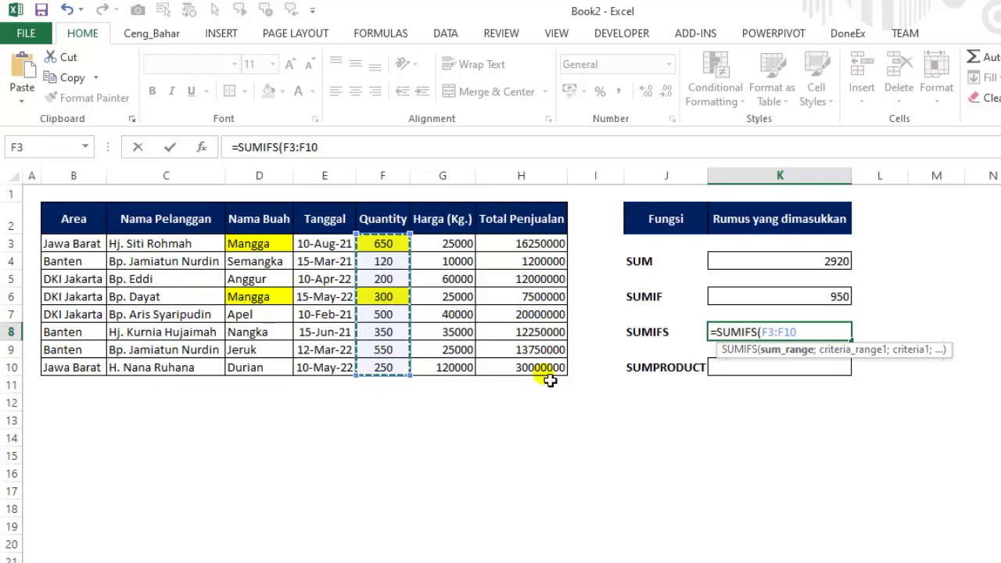
text(;)
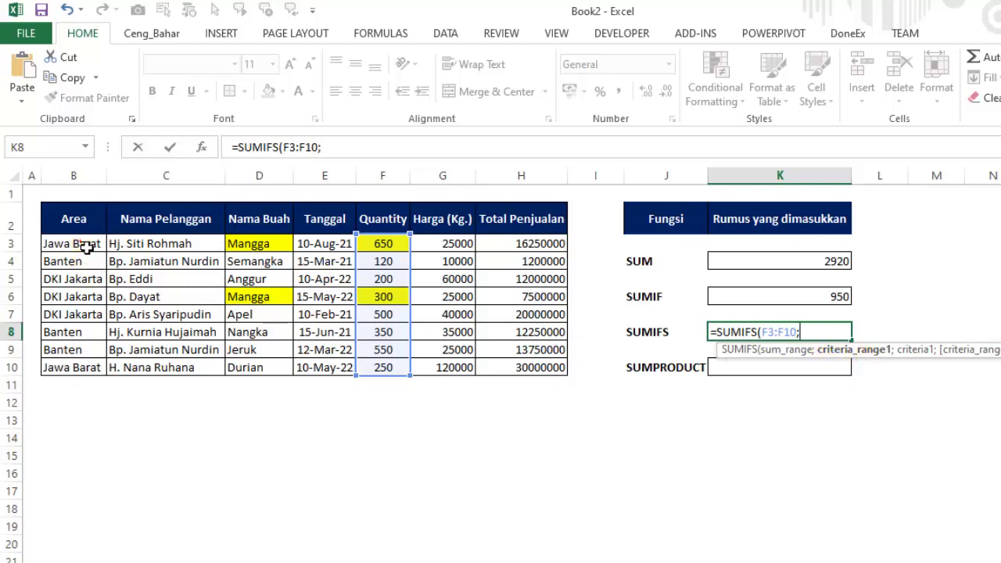
drag(85, 244, 86, 370)
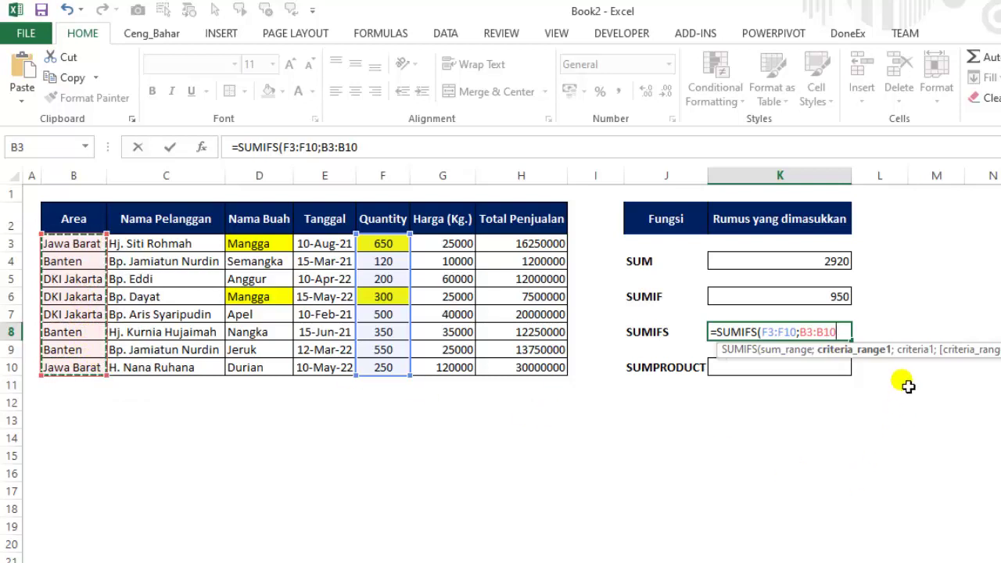
text(;"Jawa Barat";)
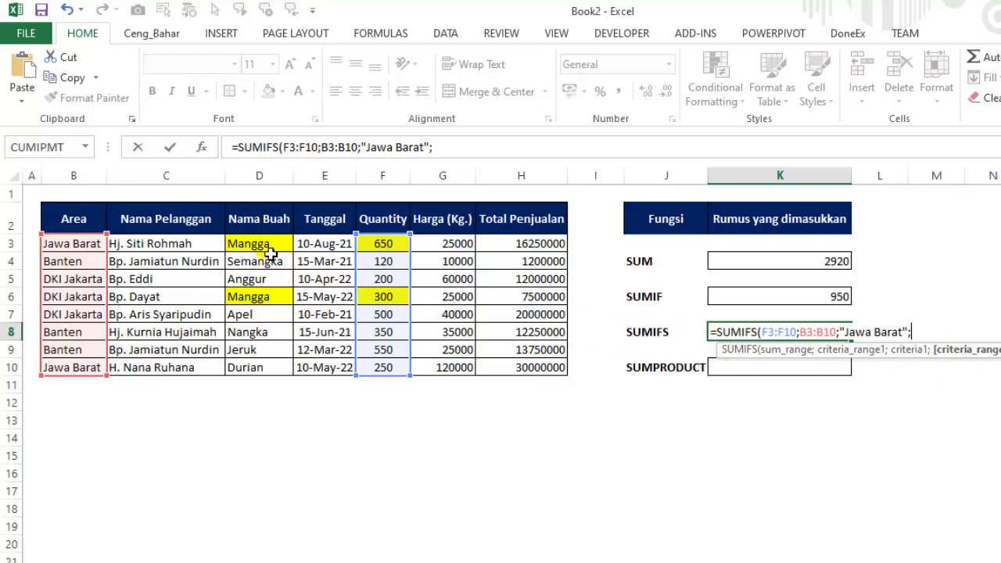
drag(270, 249, 268, 368)
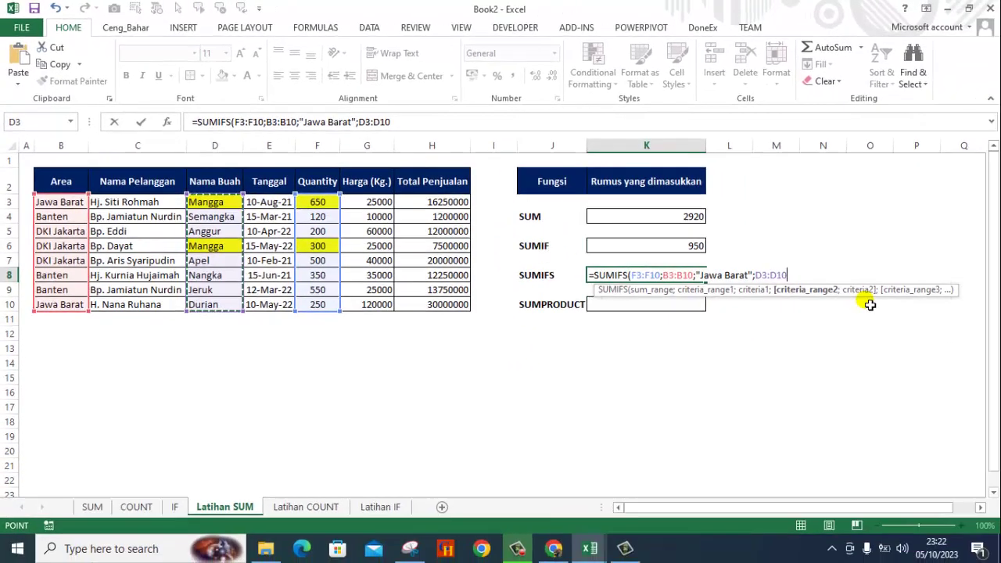
text(;"Mangga)
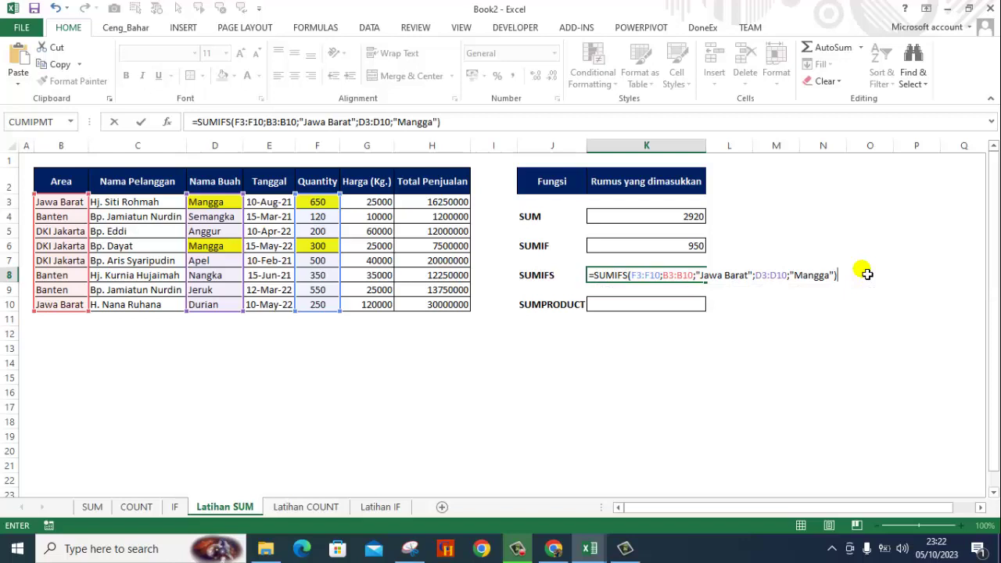
key(Return)
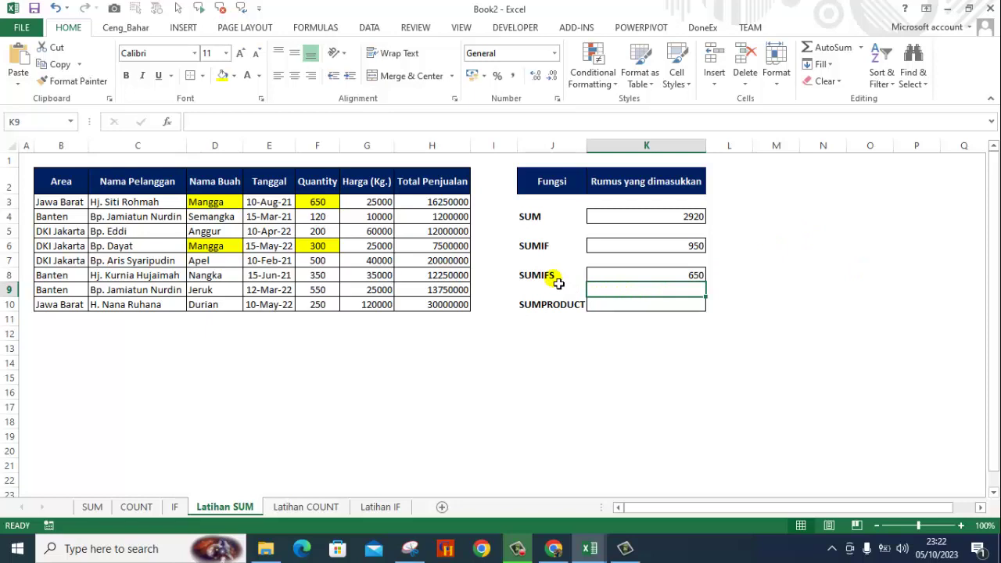
click(619, 275)
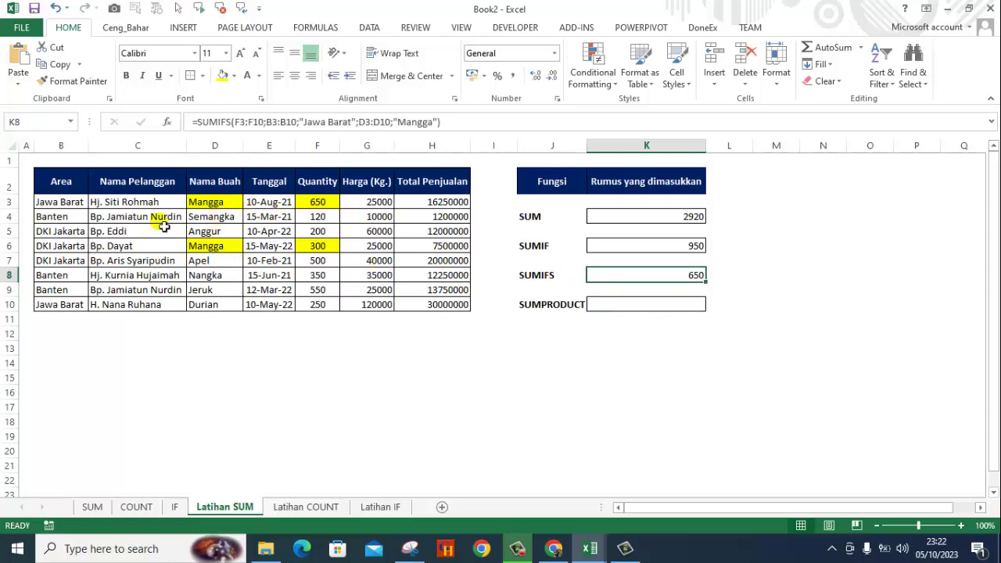
- Fill both Jawa Barat cells in the Area column, B3 and B10, with yellow, and select the matching quantity in F3
click(72, 205)
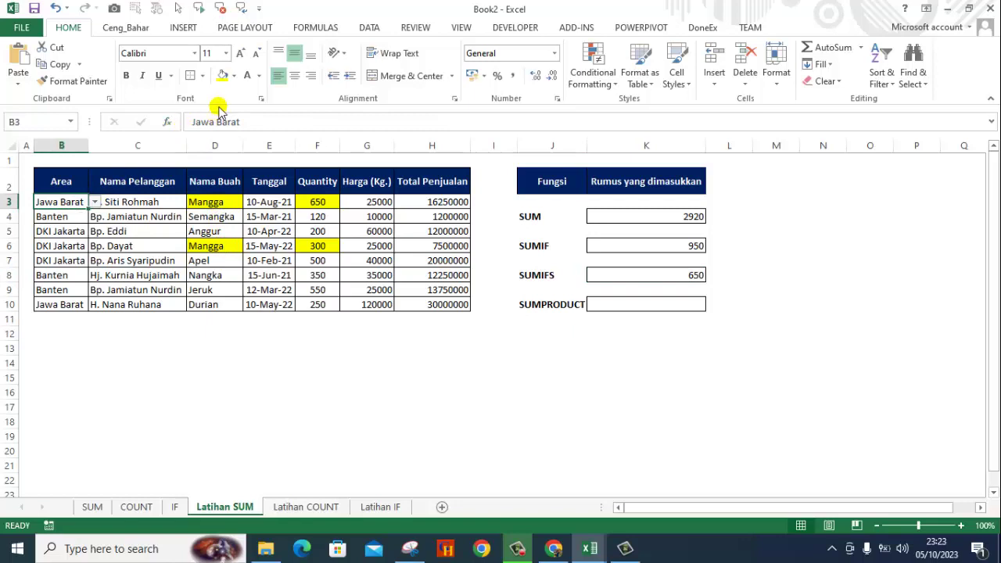
click(222, 76)
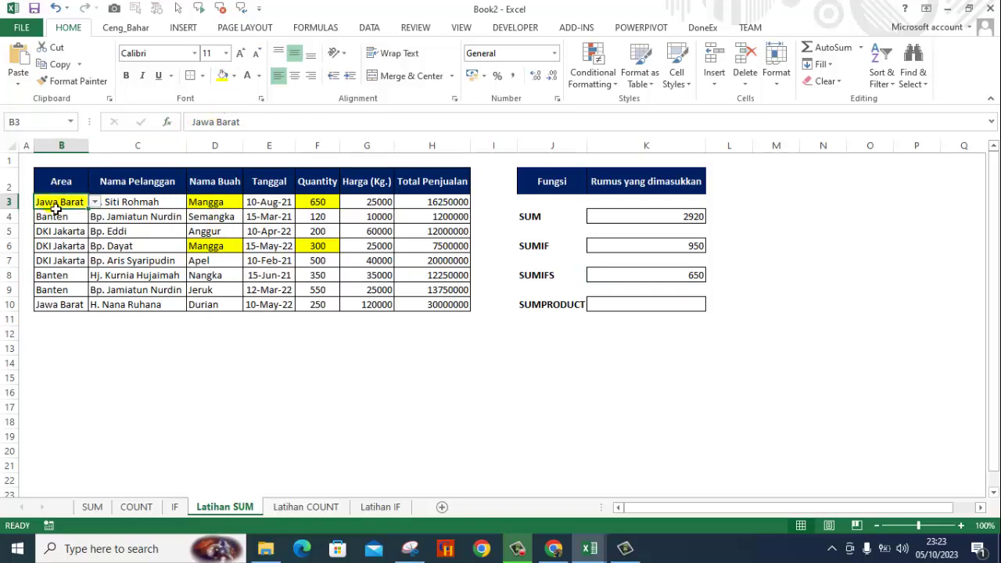
click(66, 309)
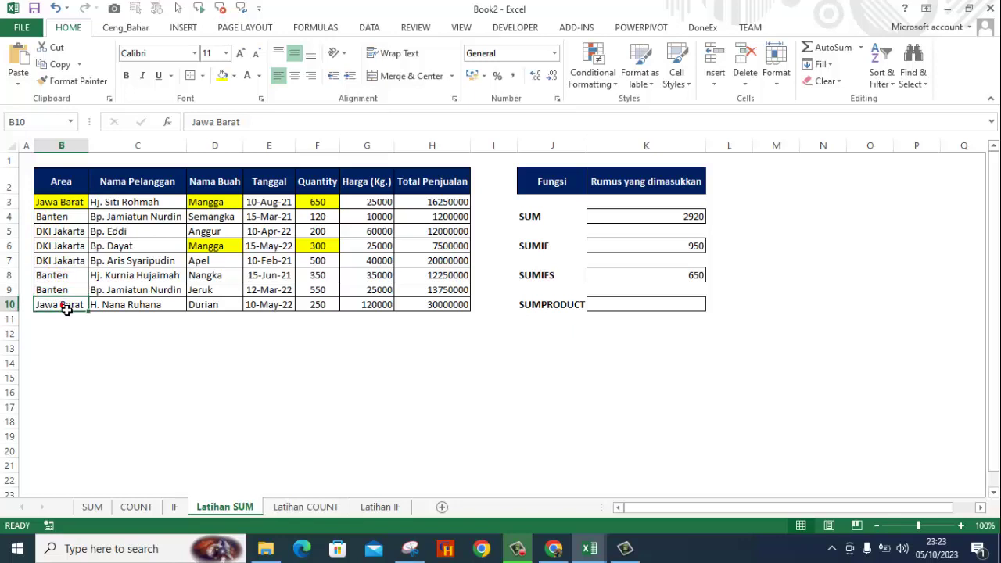
click(222, 76)
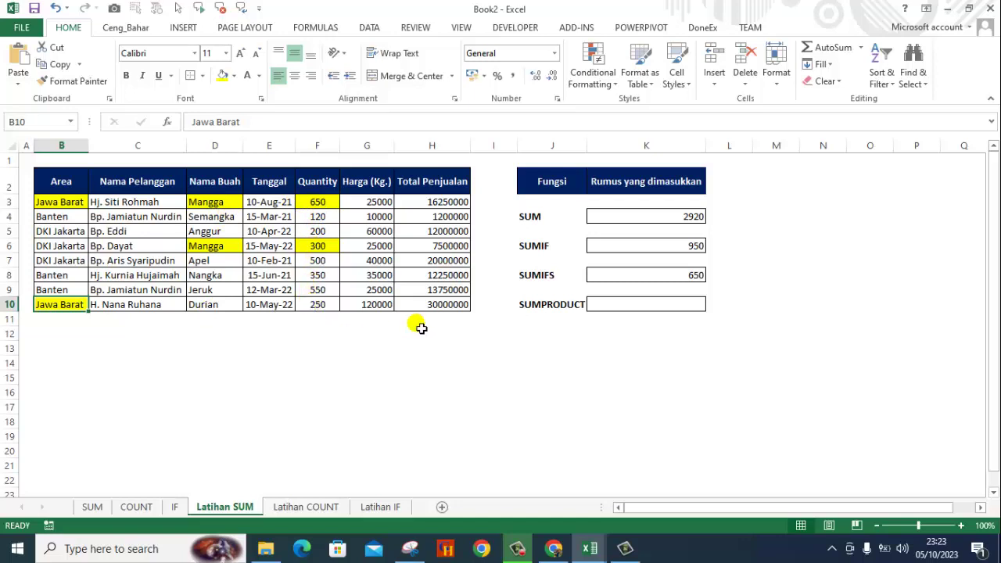
click(320, 202)
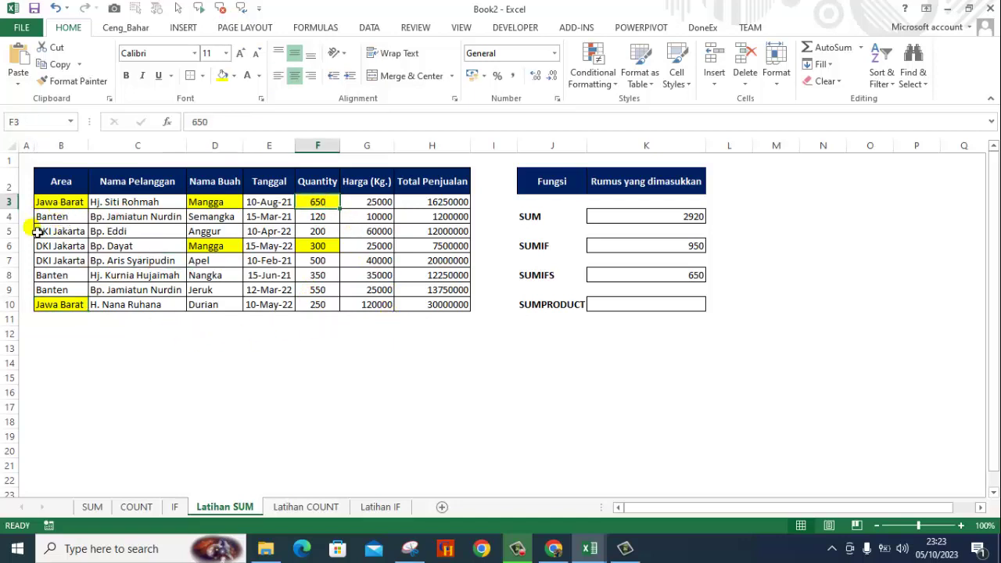
- Recolor the Jawa Barat cell B3 and the Mangga cell D3 in light gold, and select the quantity in F3
click(66, 205)
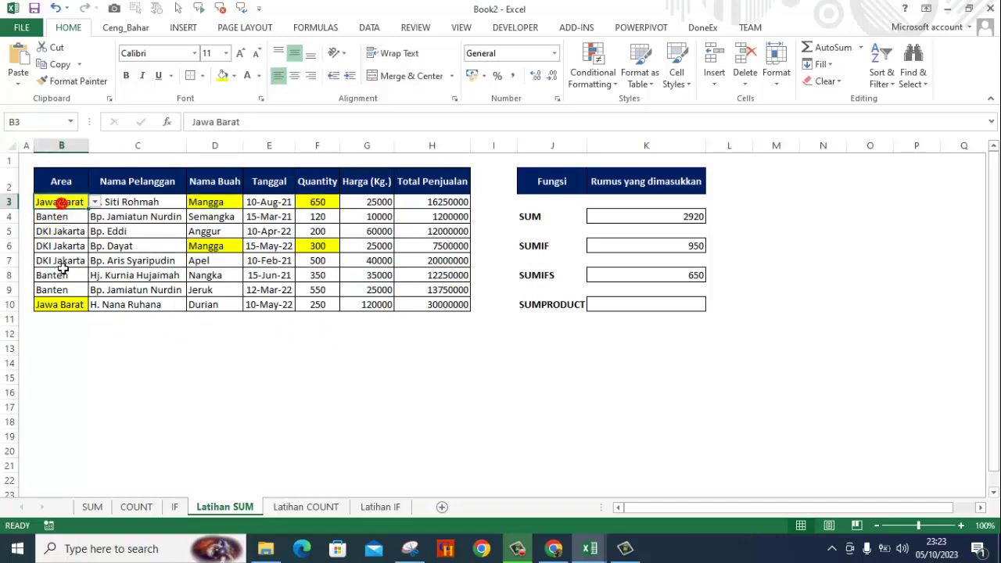
click(232, 76)
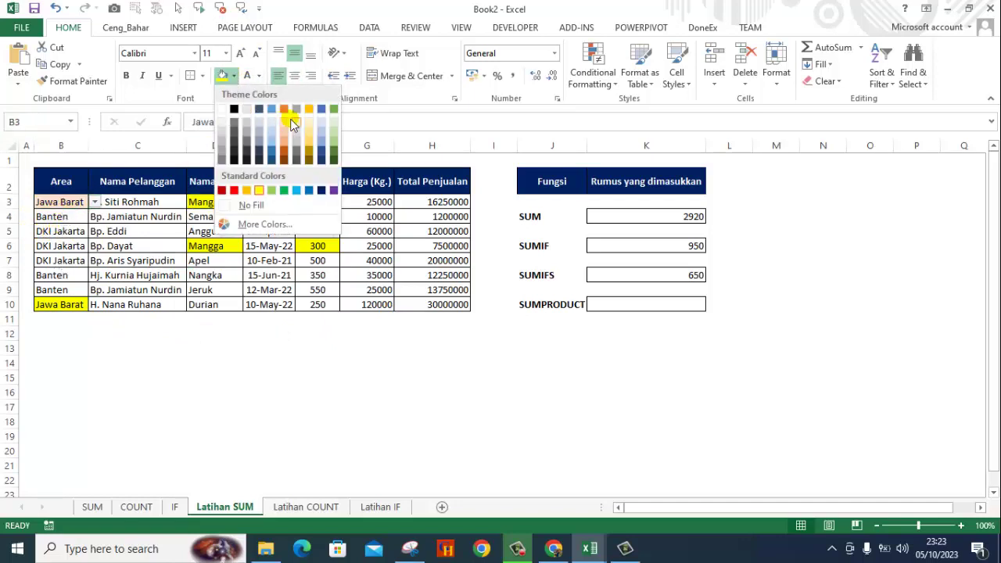
click(308, 139)
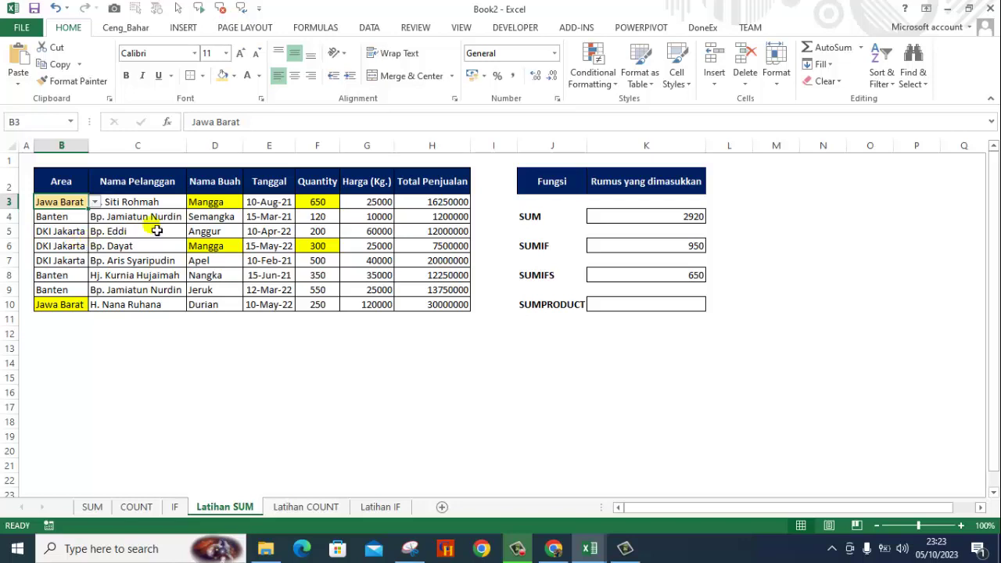
click(206, 205)
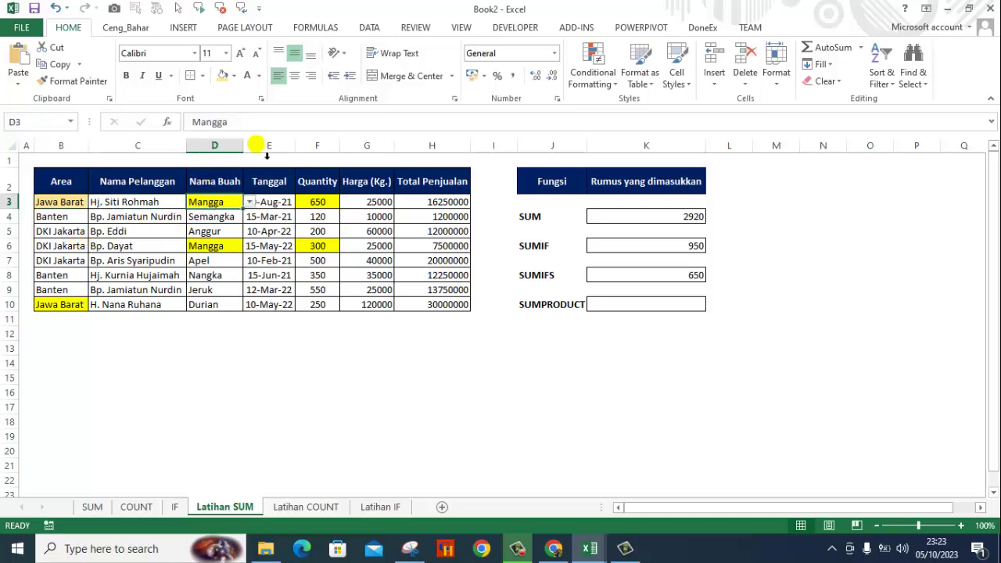
click(223, 76)
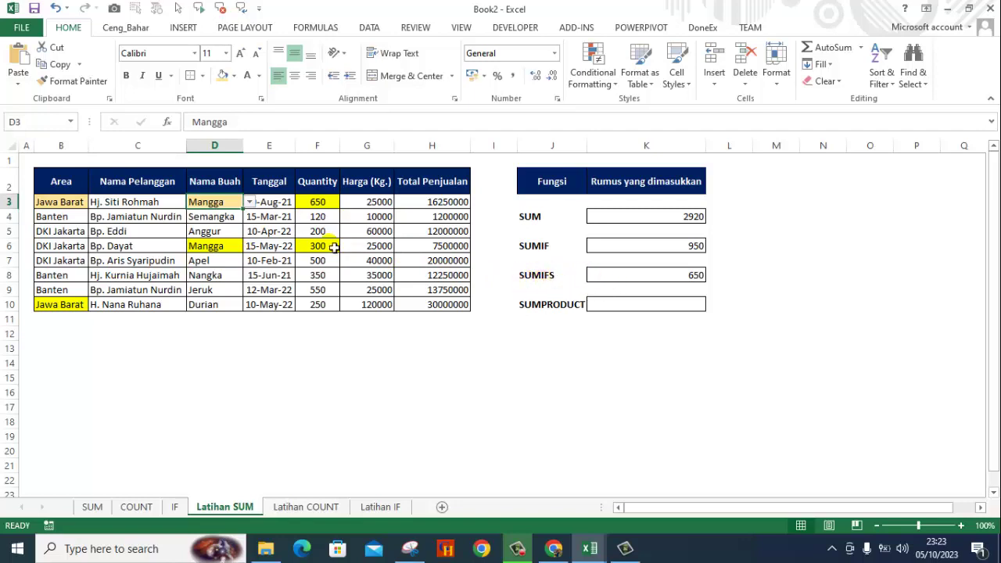
click(317, 203)
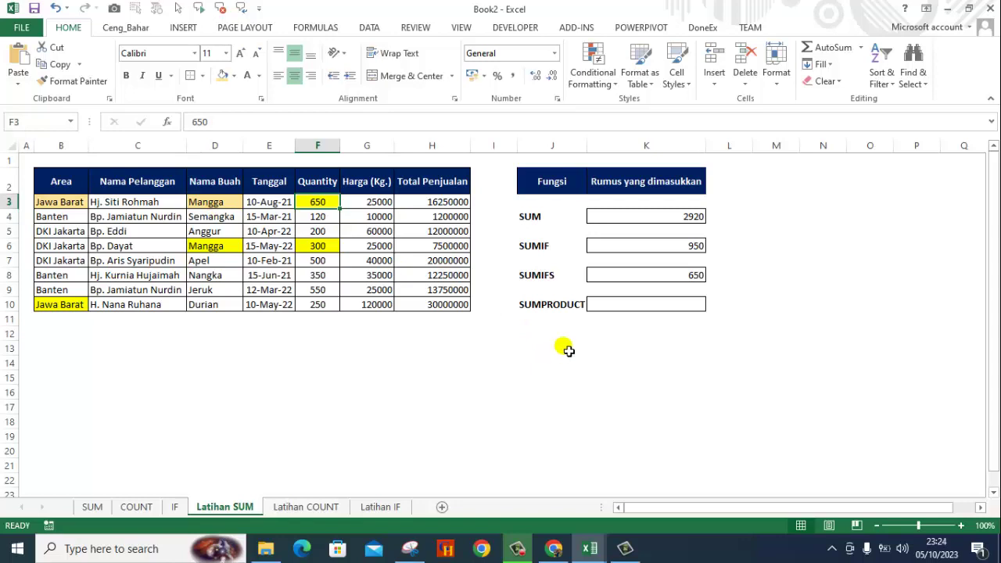
- Total the Total Penjualan column in cell H12 below the table with the formula =SUM(H3:H10)
click(615, 309)
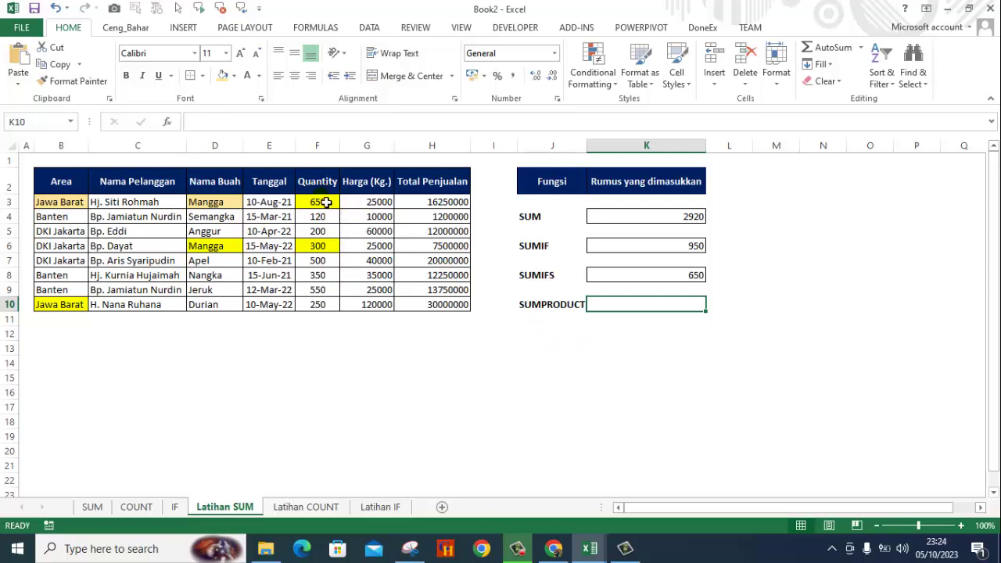
click(428, 202)
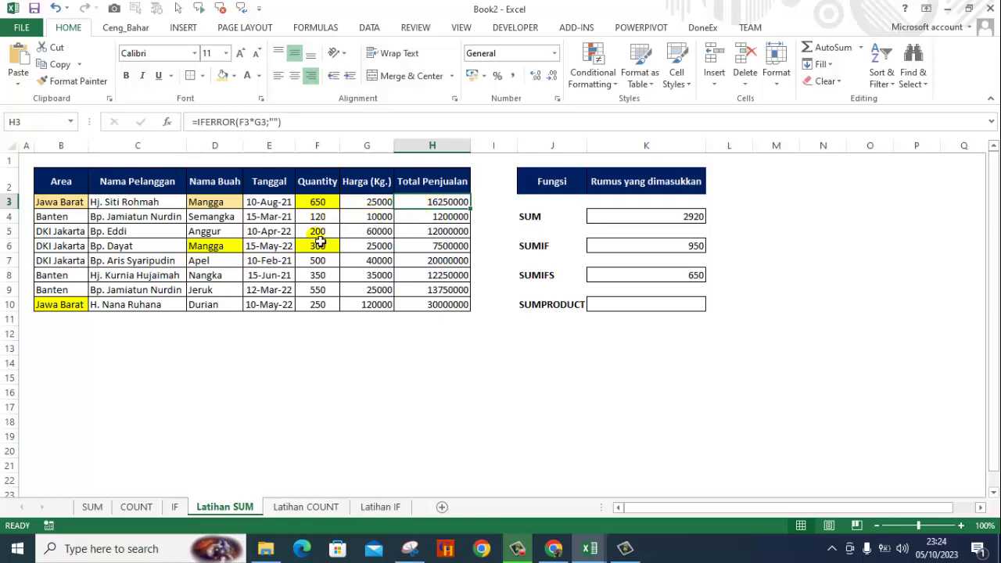
click(436, 338)
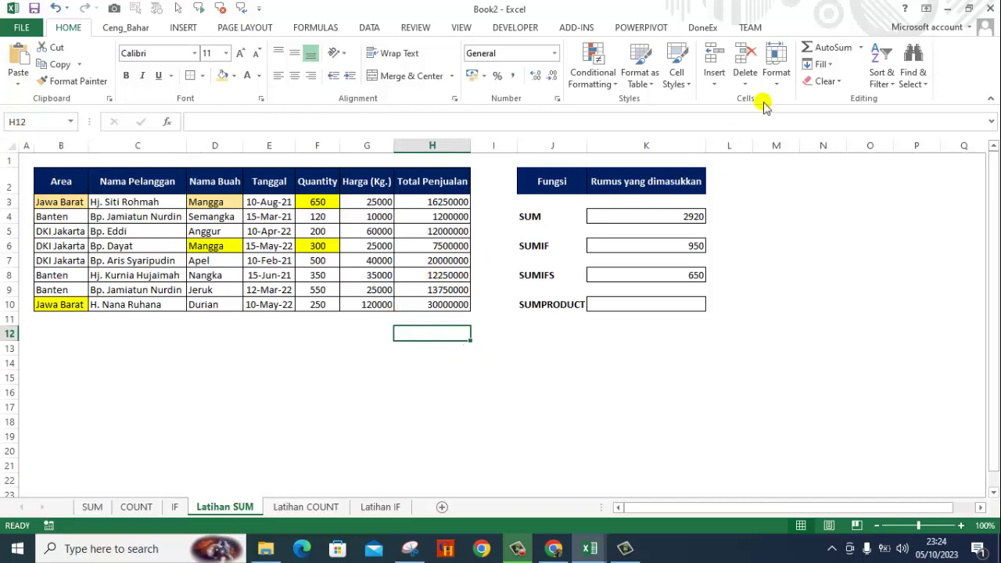
click(833, 49)
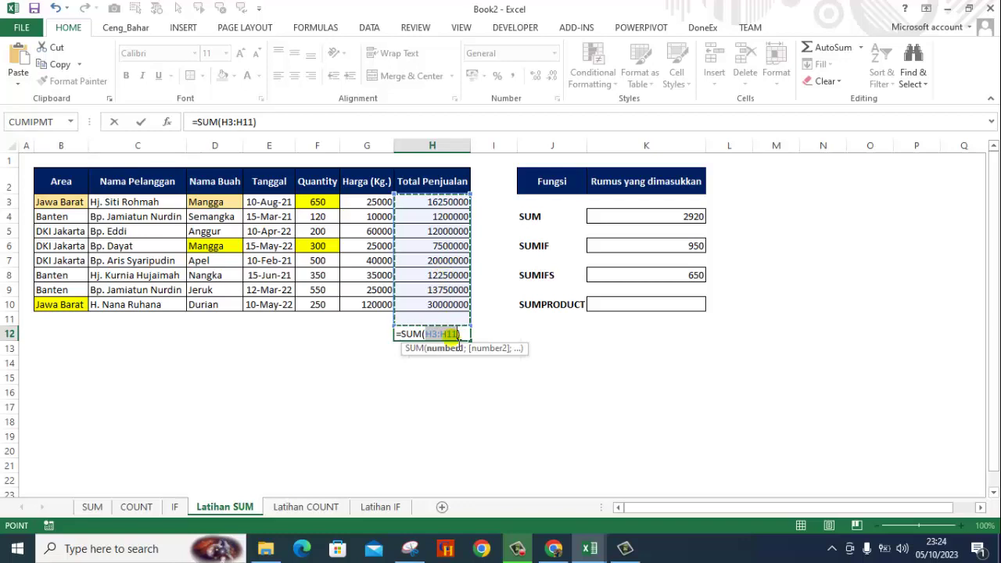
click(452, 334)
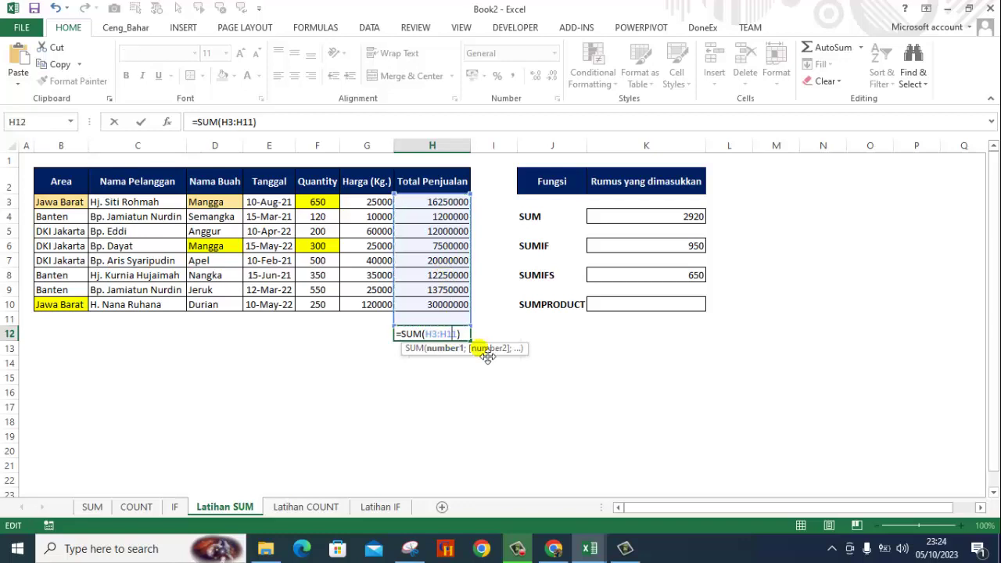
key(BackSpace)
text(0)
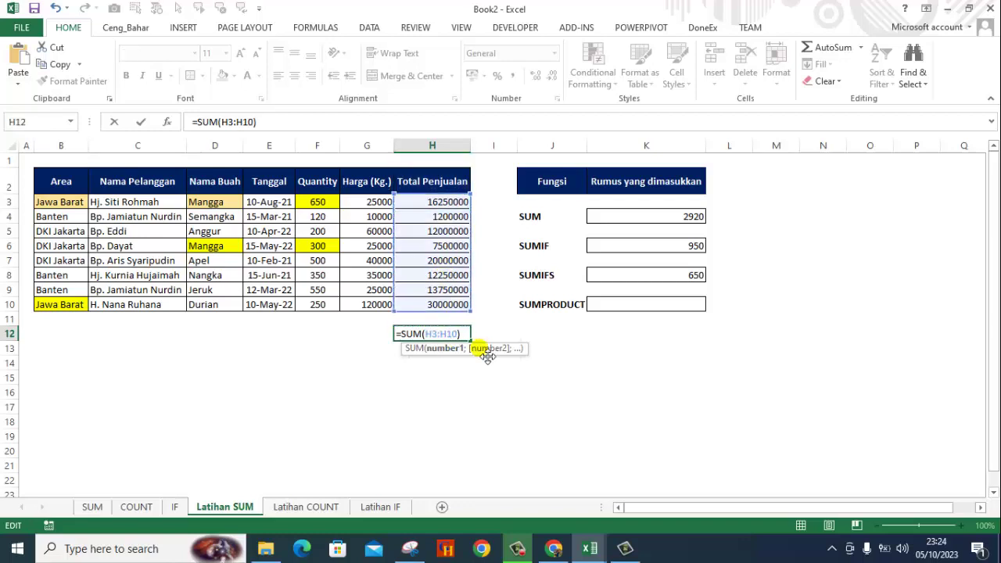
key(Return)
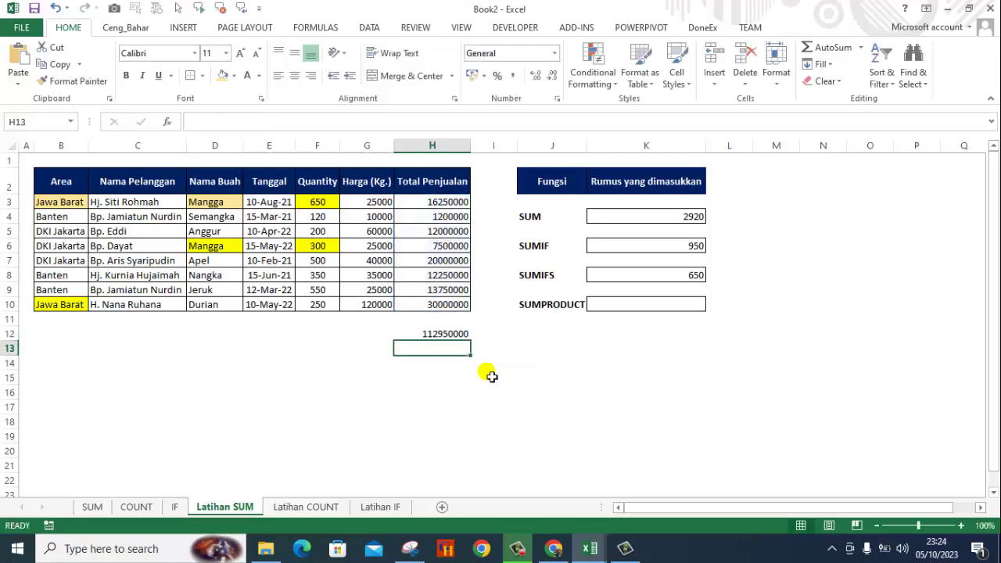
- Format the sales total in cell H12 as a Number with no decimal places and a thousands separator
click(452, 335)
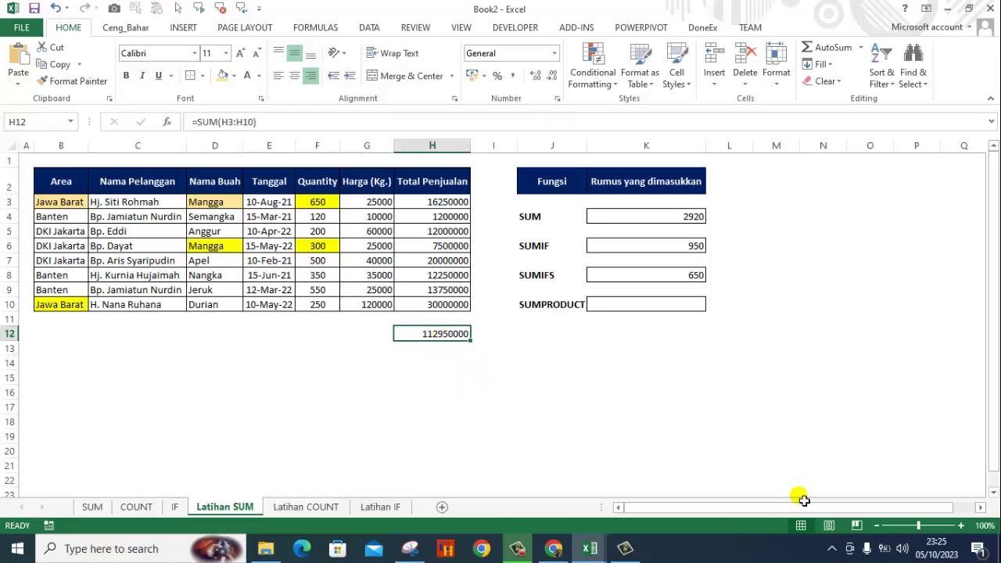
right_click(447, 340)
click(494, 274)
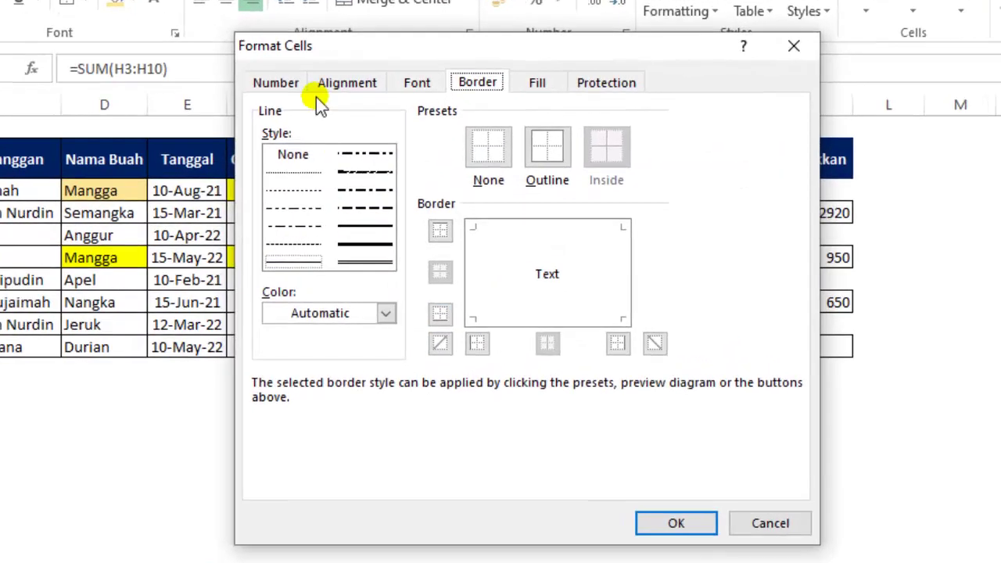
click(322, 127)
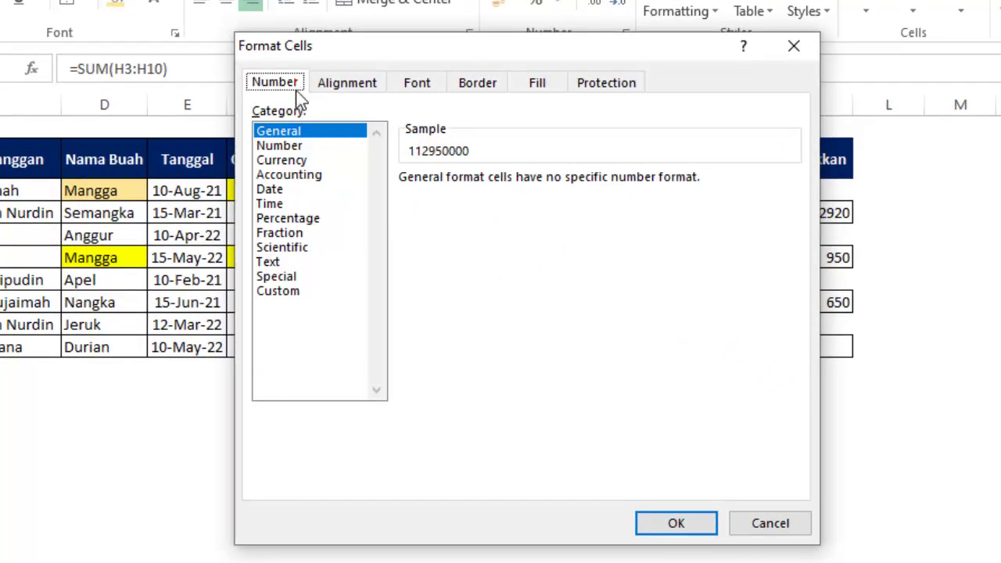
click(290, 145)
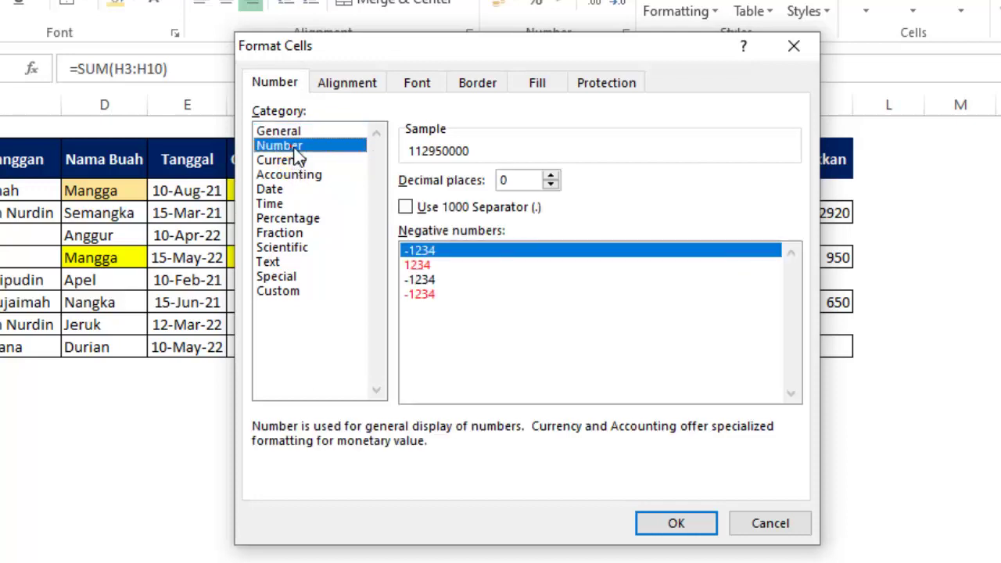
click(405, 208)
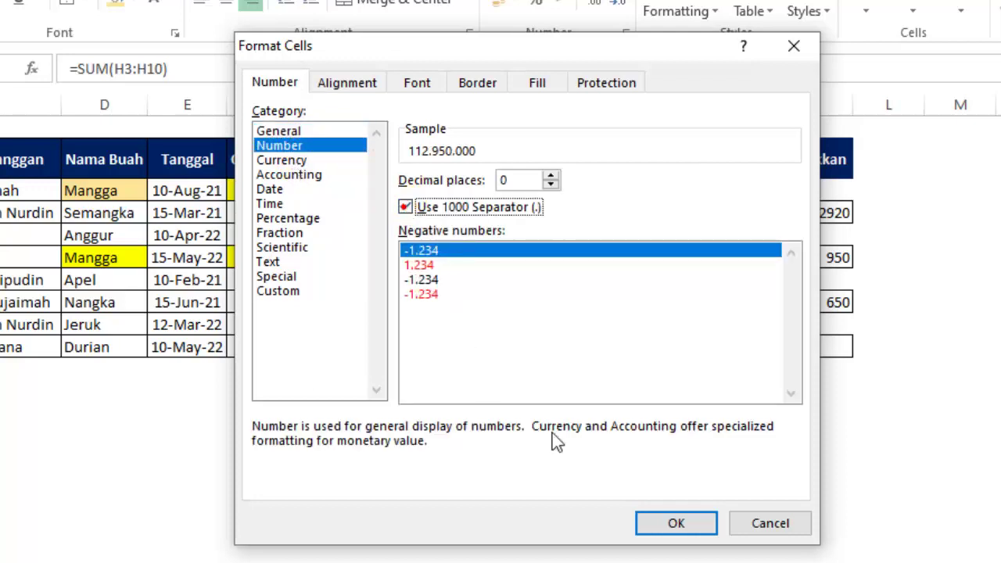
click(676, 523)
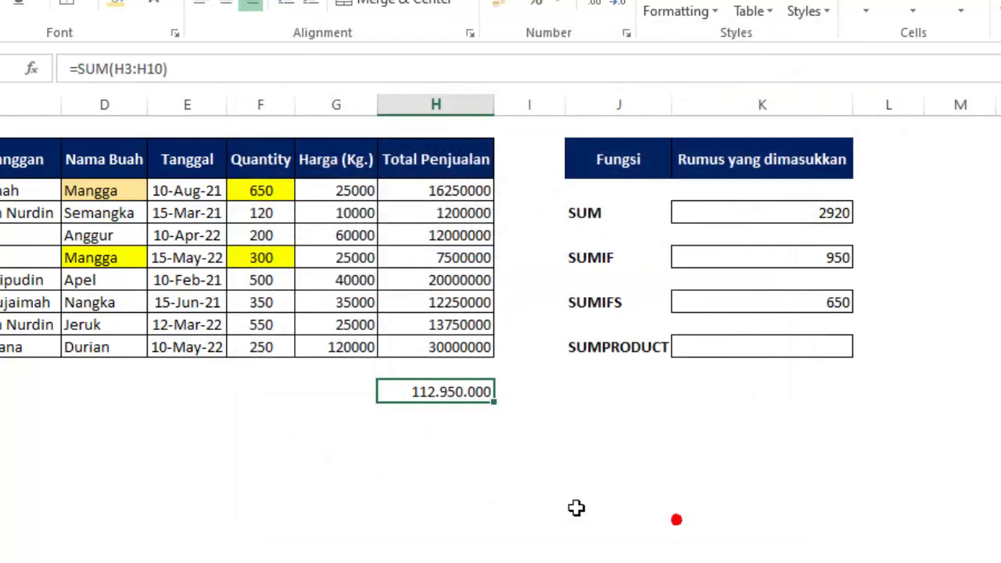
click(440, 452)
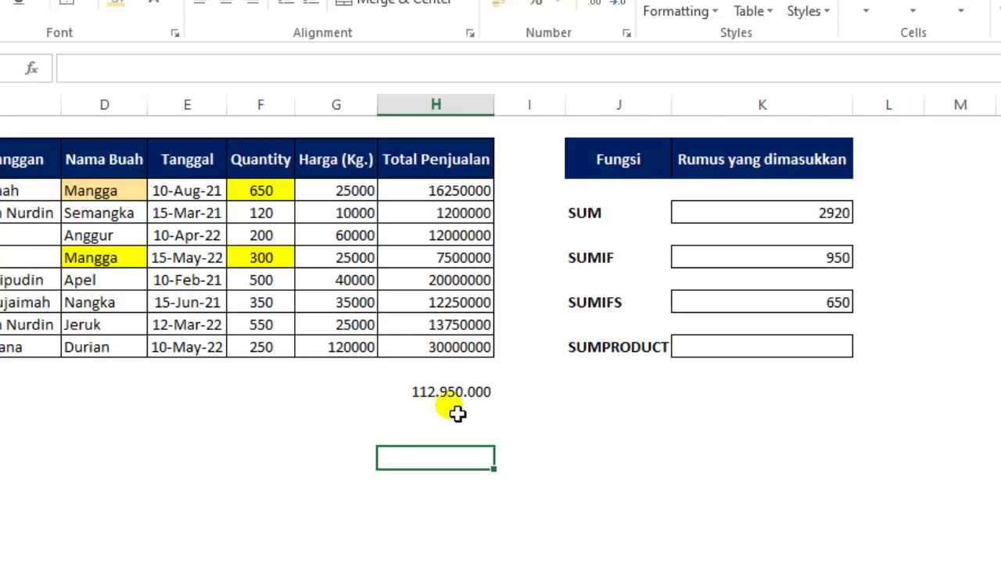
click(450, 397)
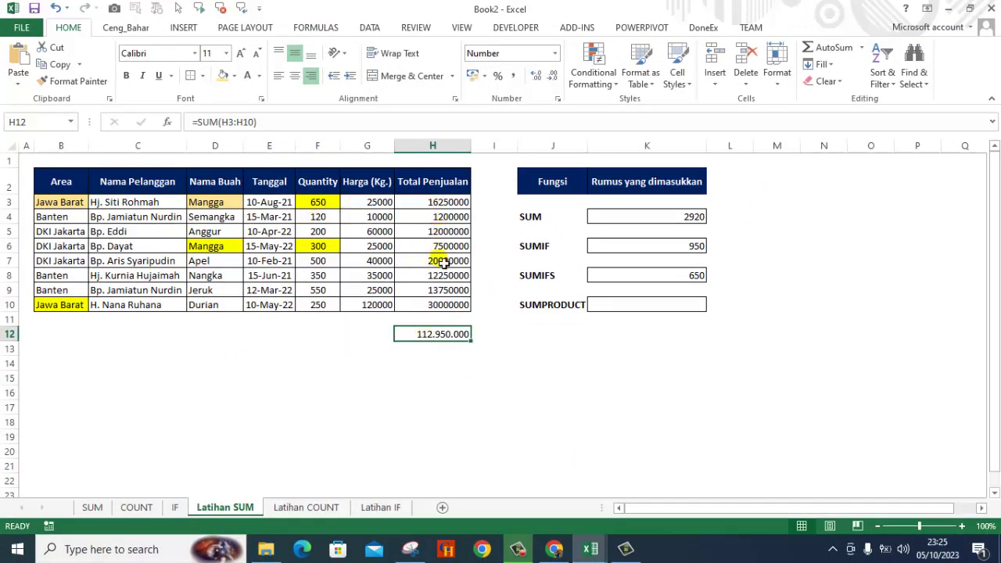
- Calculate total sales in cell K10 with the formula =SUMPRODUCT(F3:F10;G3:G10), and compare it with the total in H12
click(633, 309)
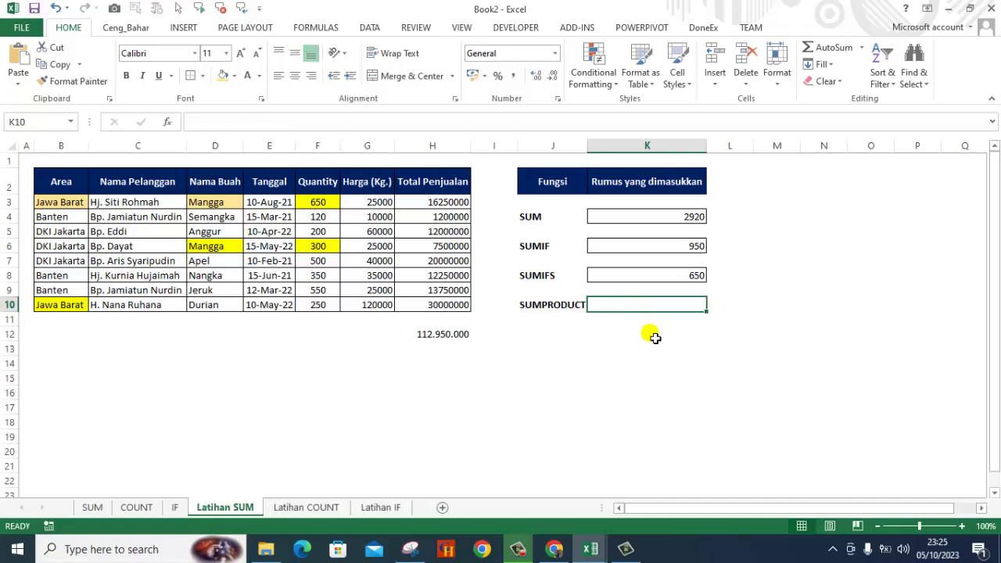
text(=)
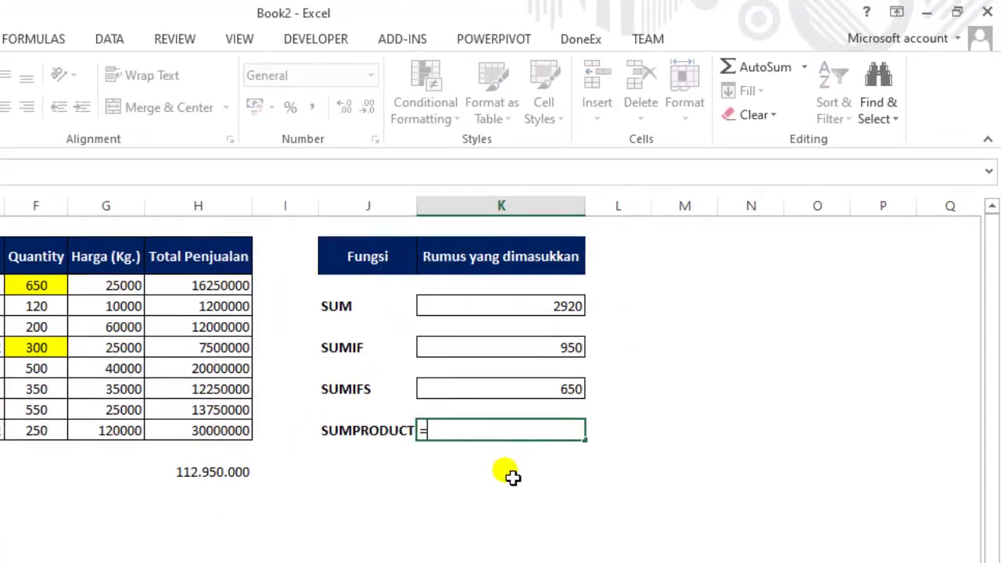
text(SUMPRO)
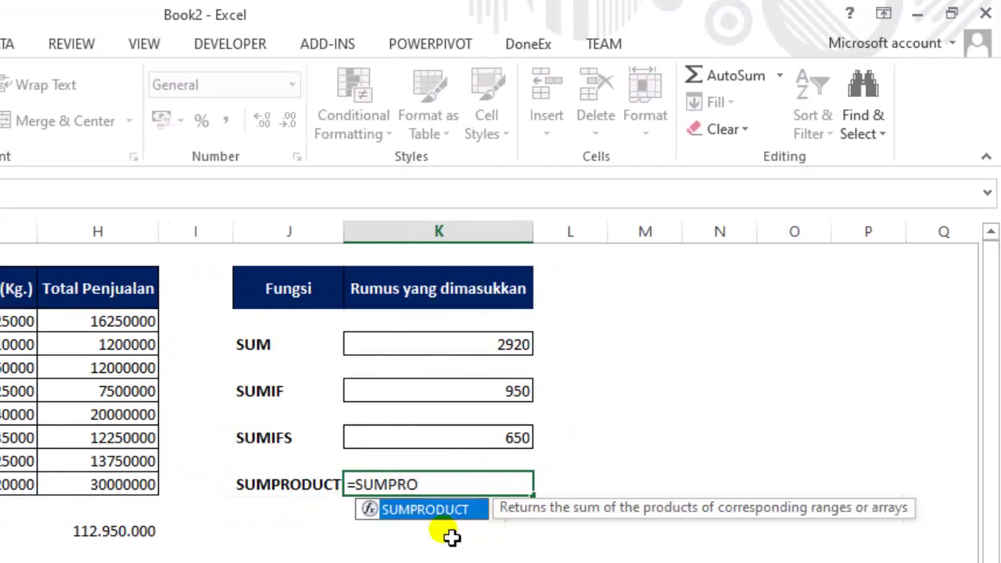
text(DUCT()
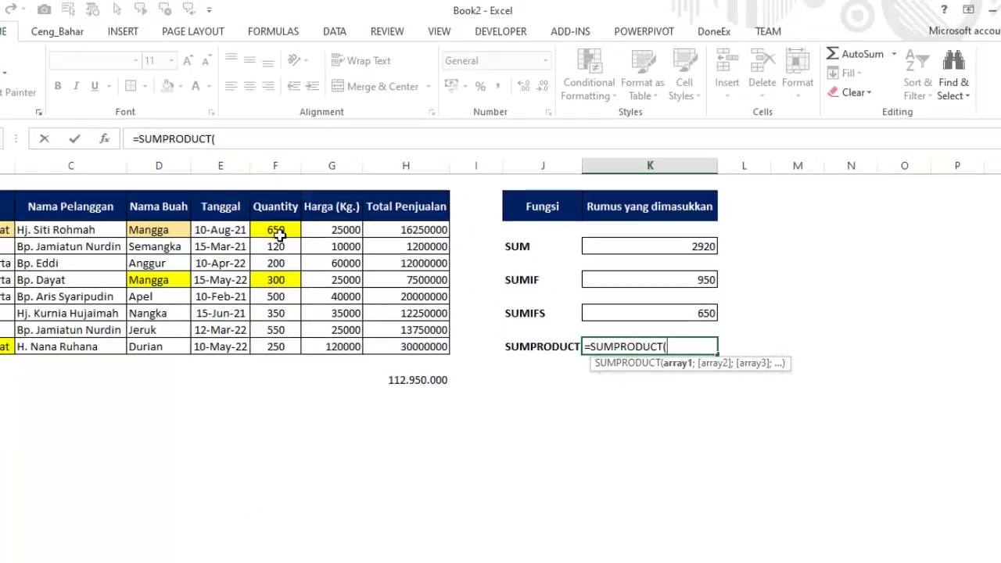
drag(314, 204, 324, 304)
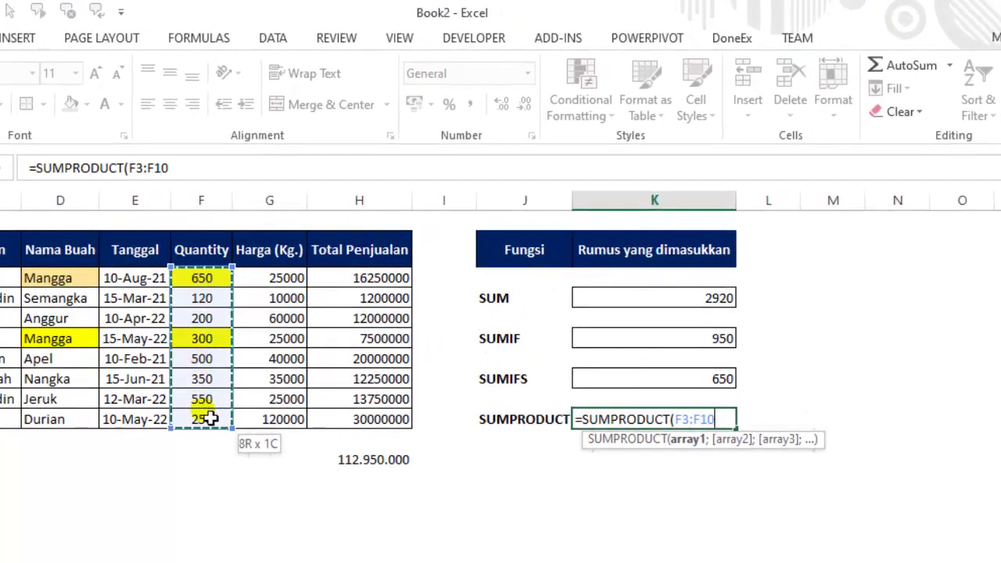
drag(210, 419, 205, 414)
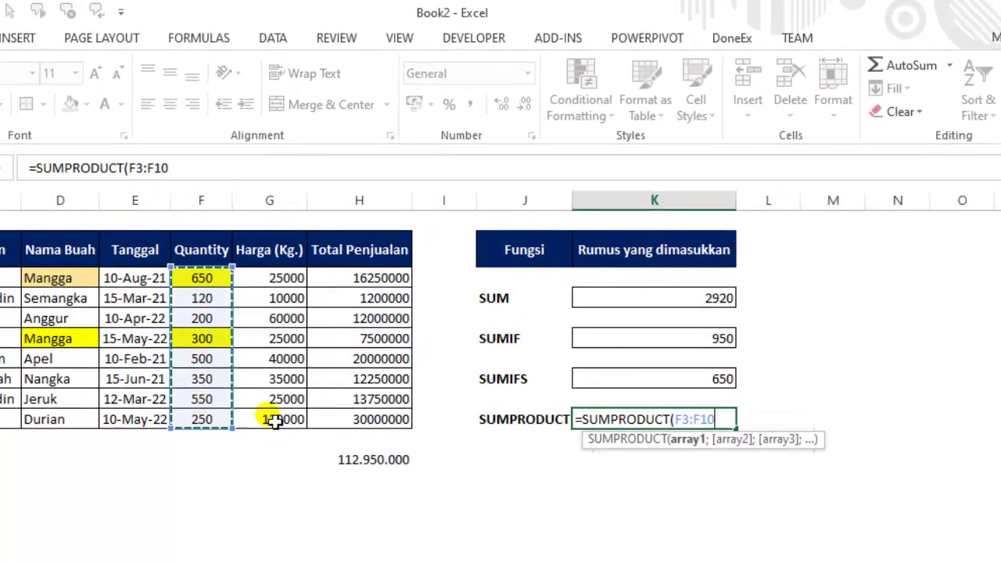
text(;)
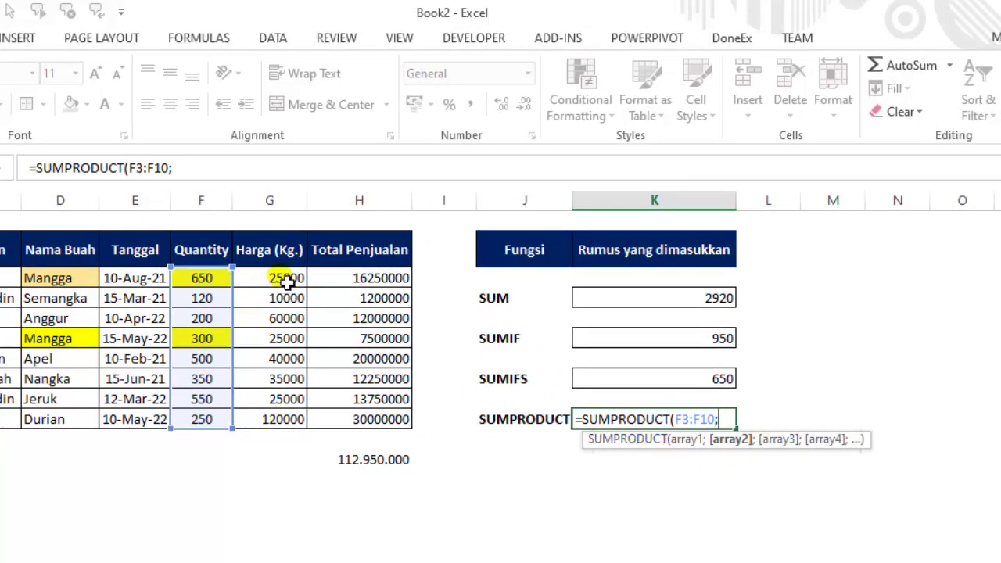
drag(287, 281, 288, 417)
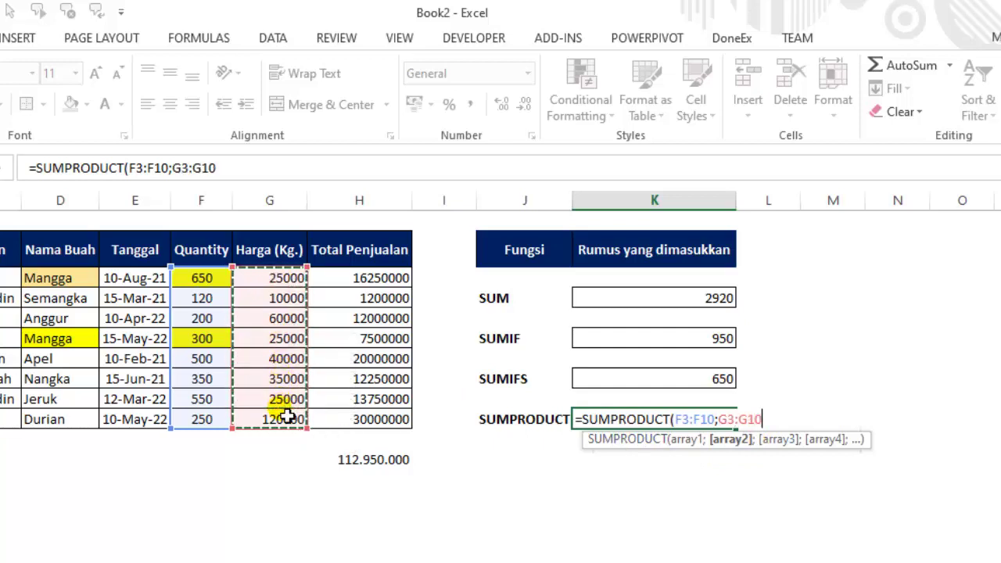
text())
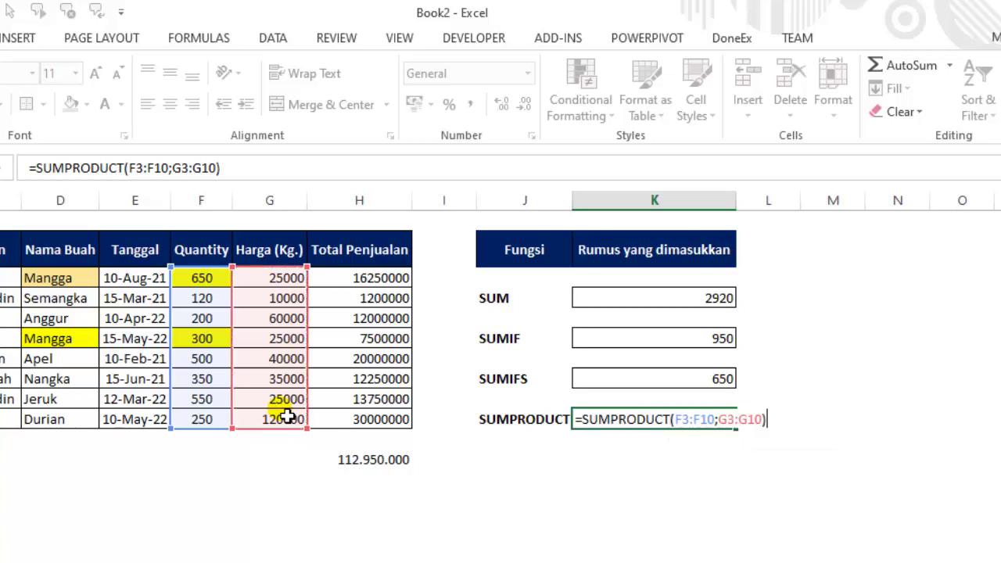
key(Return)
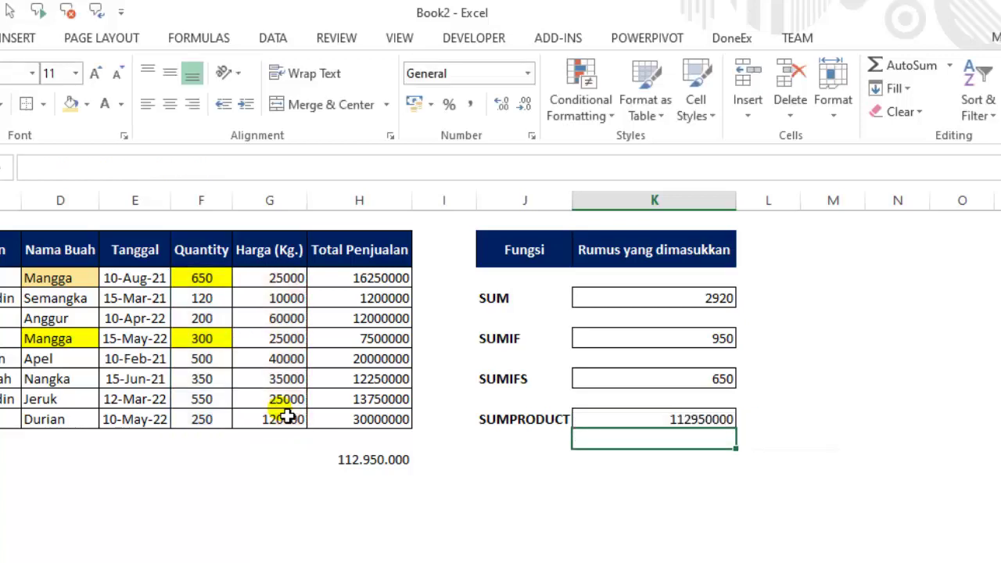
click(652, 419)
click(375, 467)
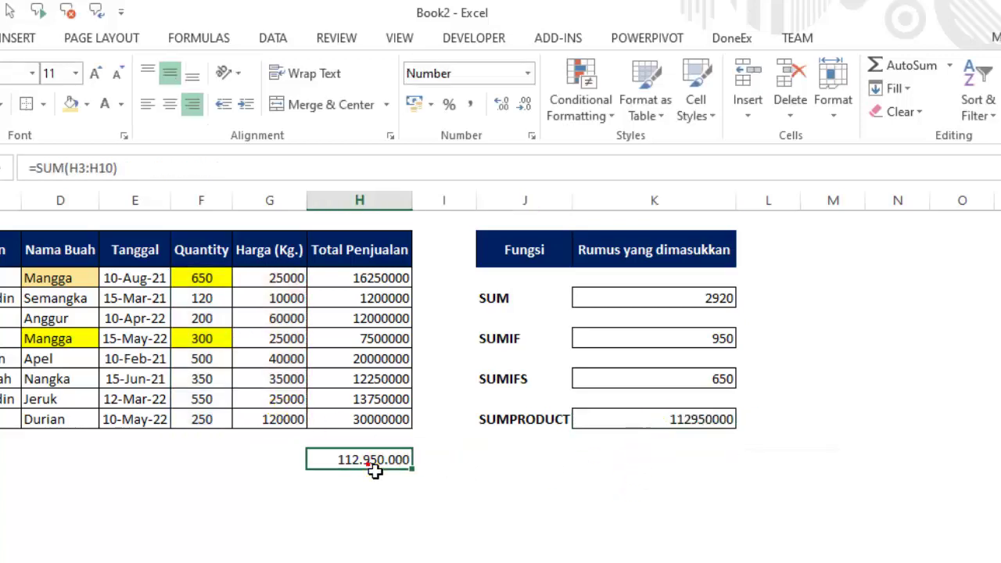
- Format the SUMPRODUCT result in cell K10 as a Number with no decimal places and a thousands separator
click(671, 423)
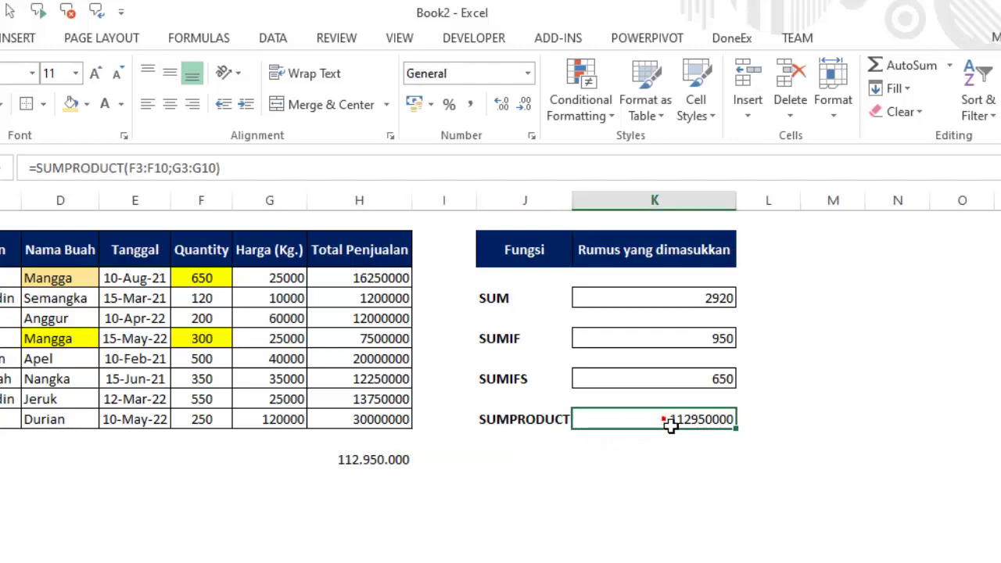
key(ctrl+1)
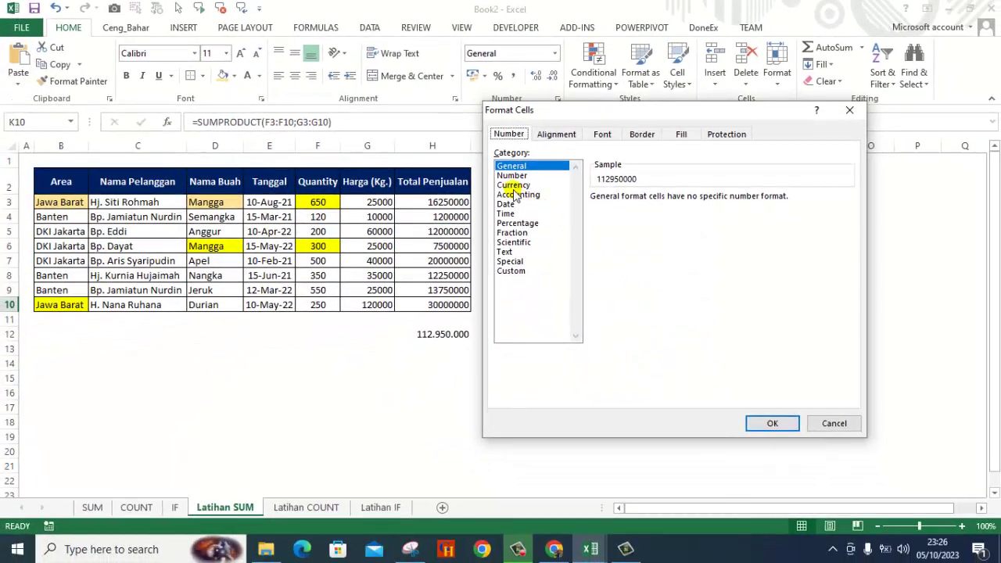
click(512, 175)
click(595, 216)
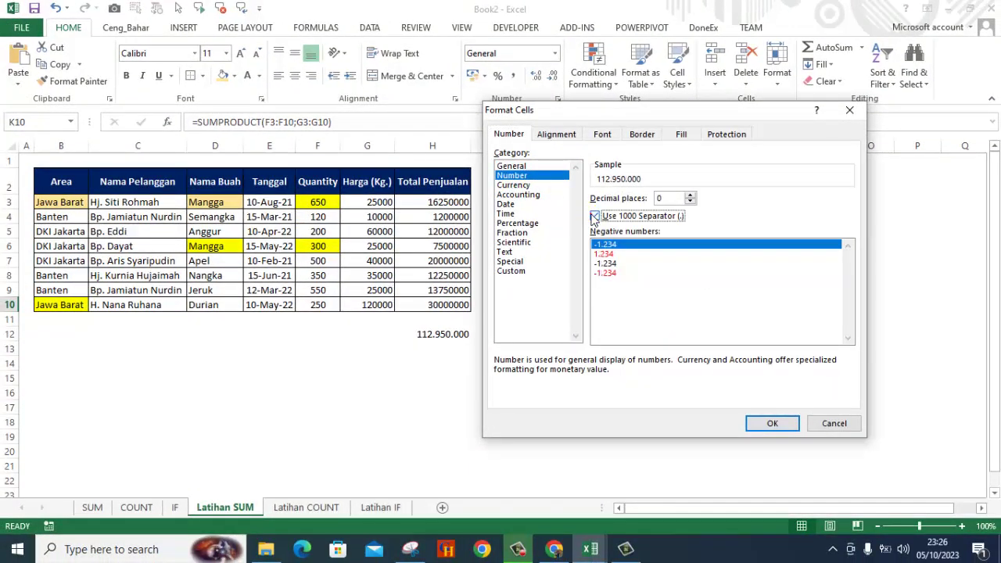
click(770, 423)
click(662, 380)
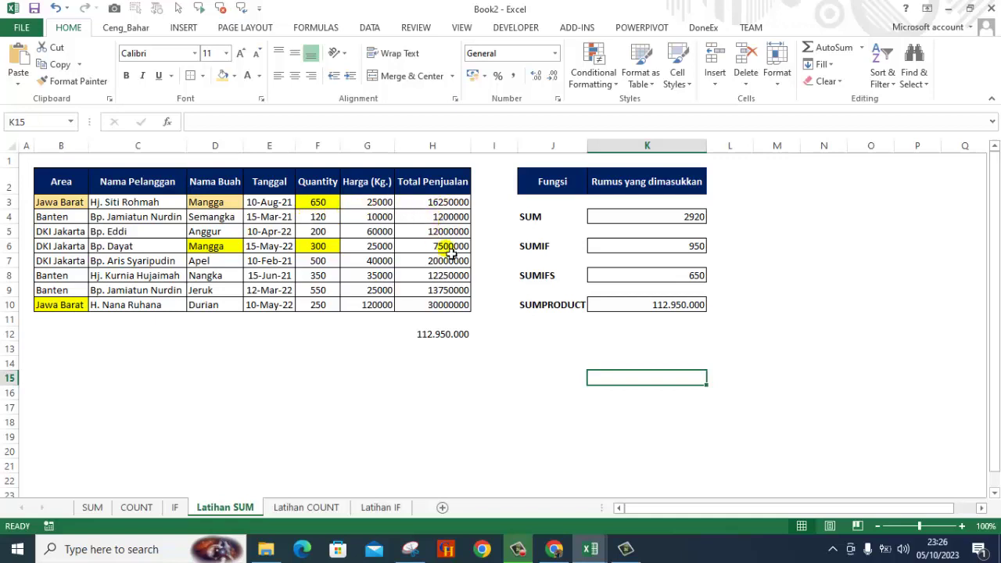
click(670, 311)
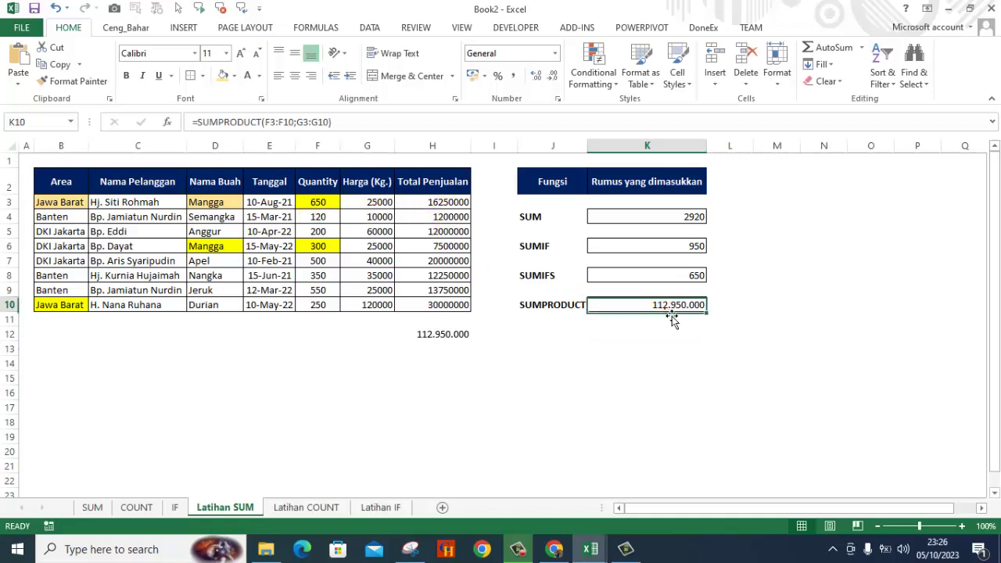
click(670, 319)
click(659, 335)
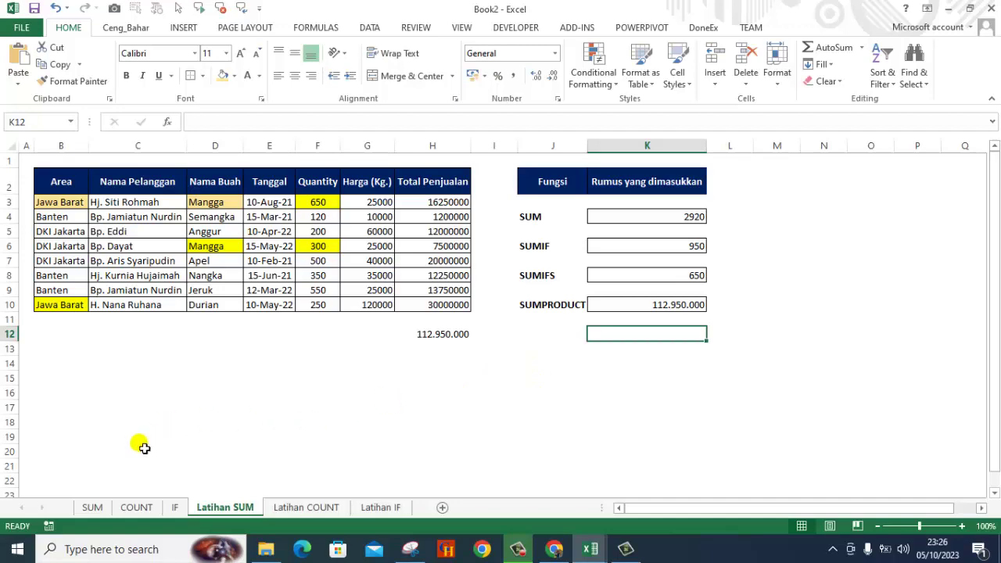
- Look through the COUNT, IF and SUM explanation sheets, and return to the Latihan SUM sheet
click(137, 508)
click(174, 507)
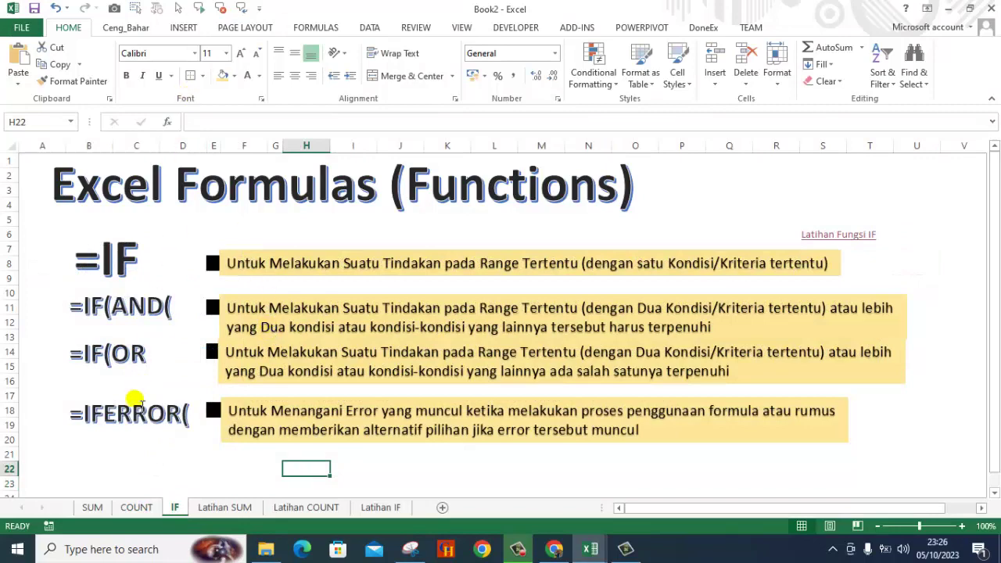
click(92, 508)
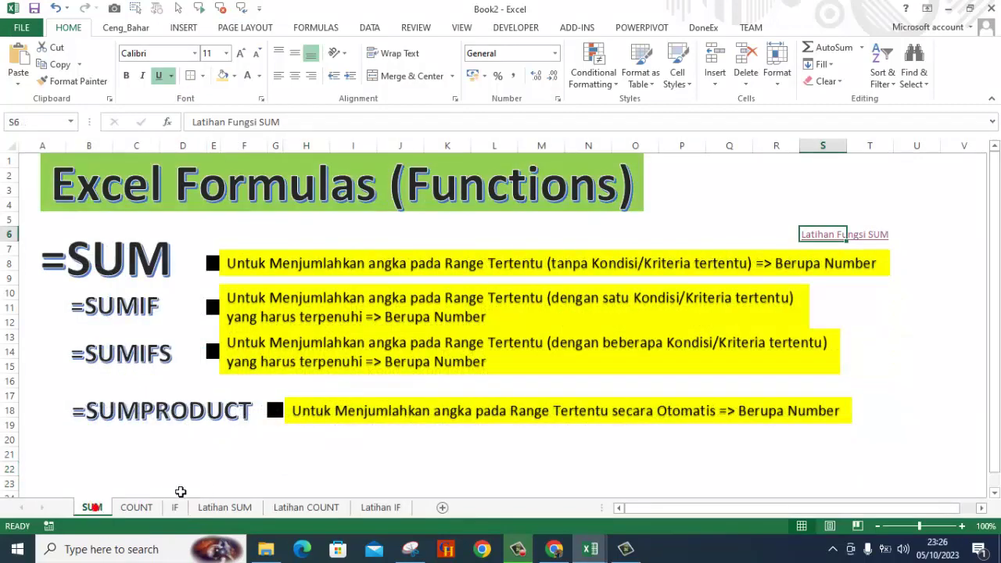
click(224, 508)
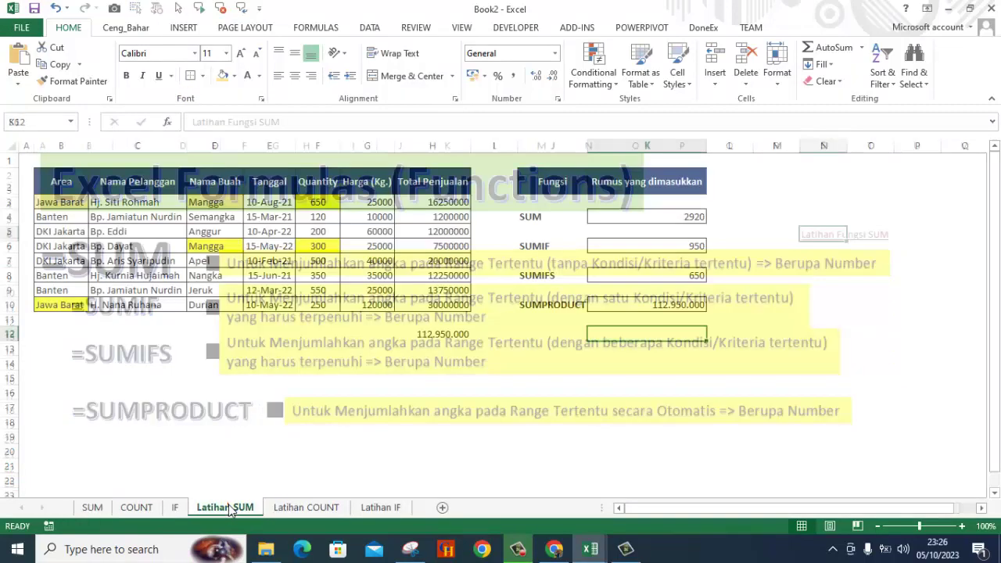